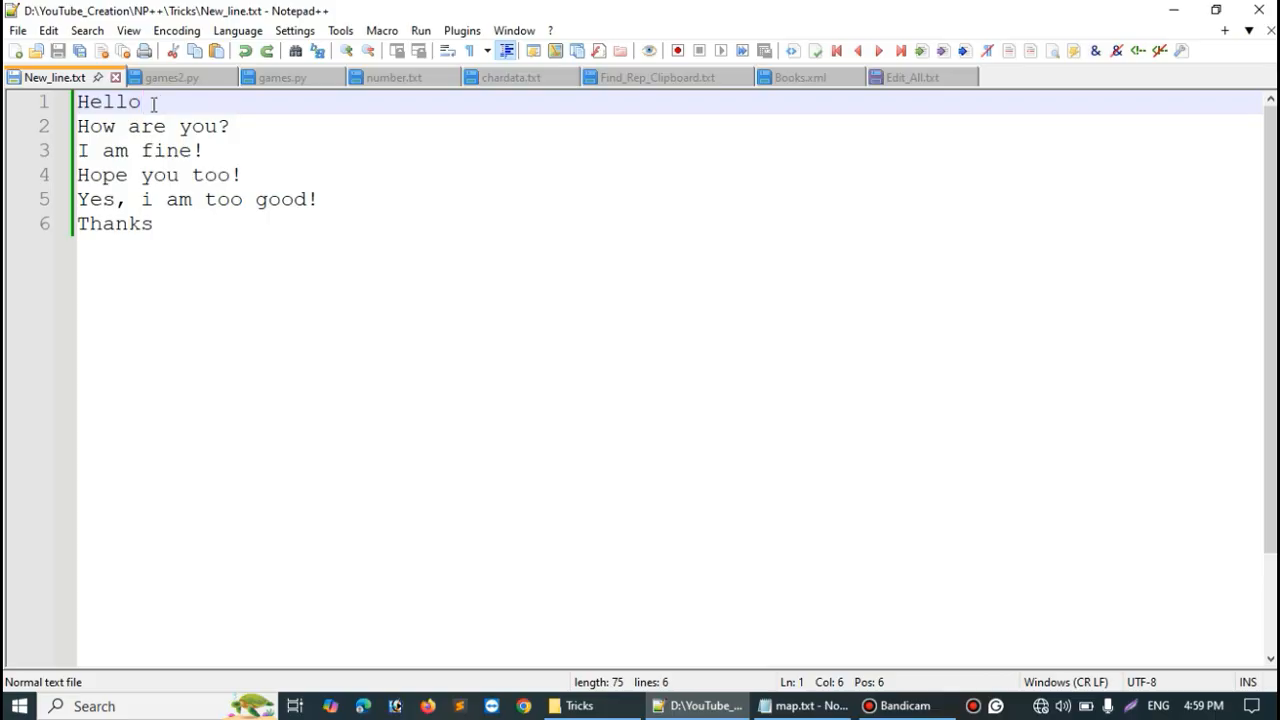
- Replace every line break in New_line.txt with a comma so all sentences join on one line
drag(190, 106, 86, 121)
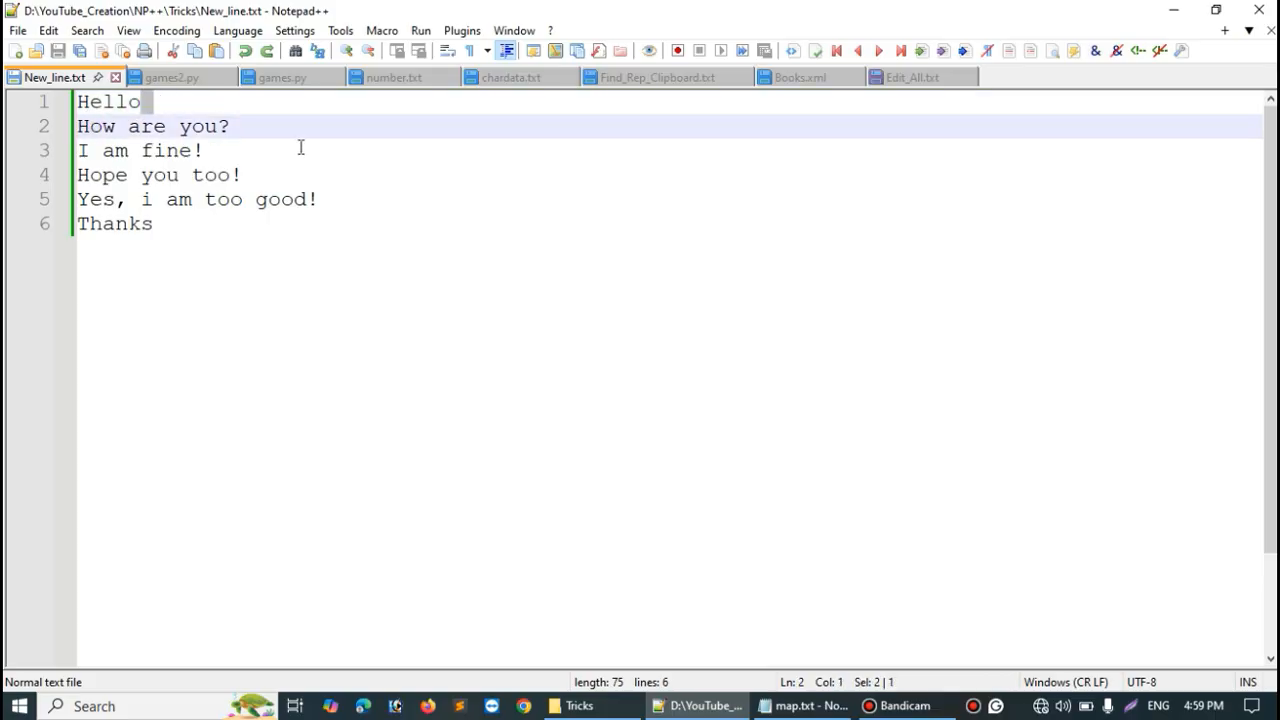
key(ctrl+h)
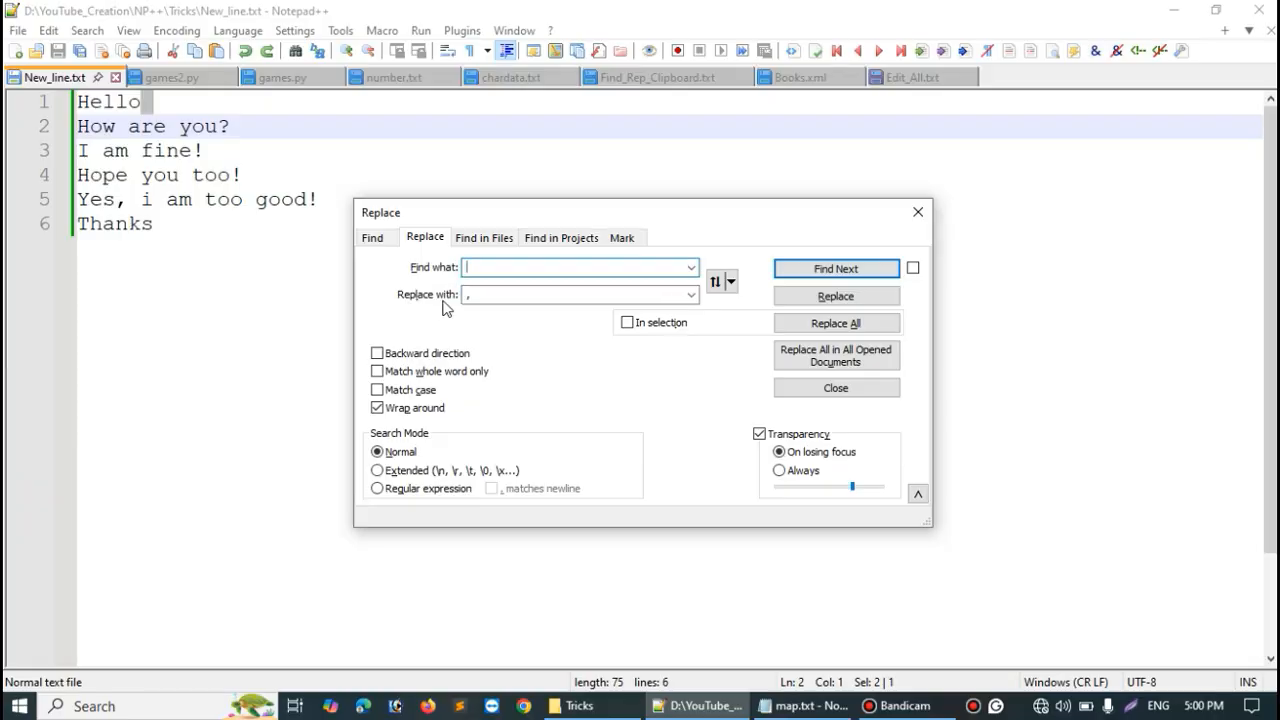
click(488, 268)
click(505, 294)
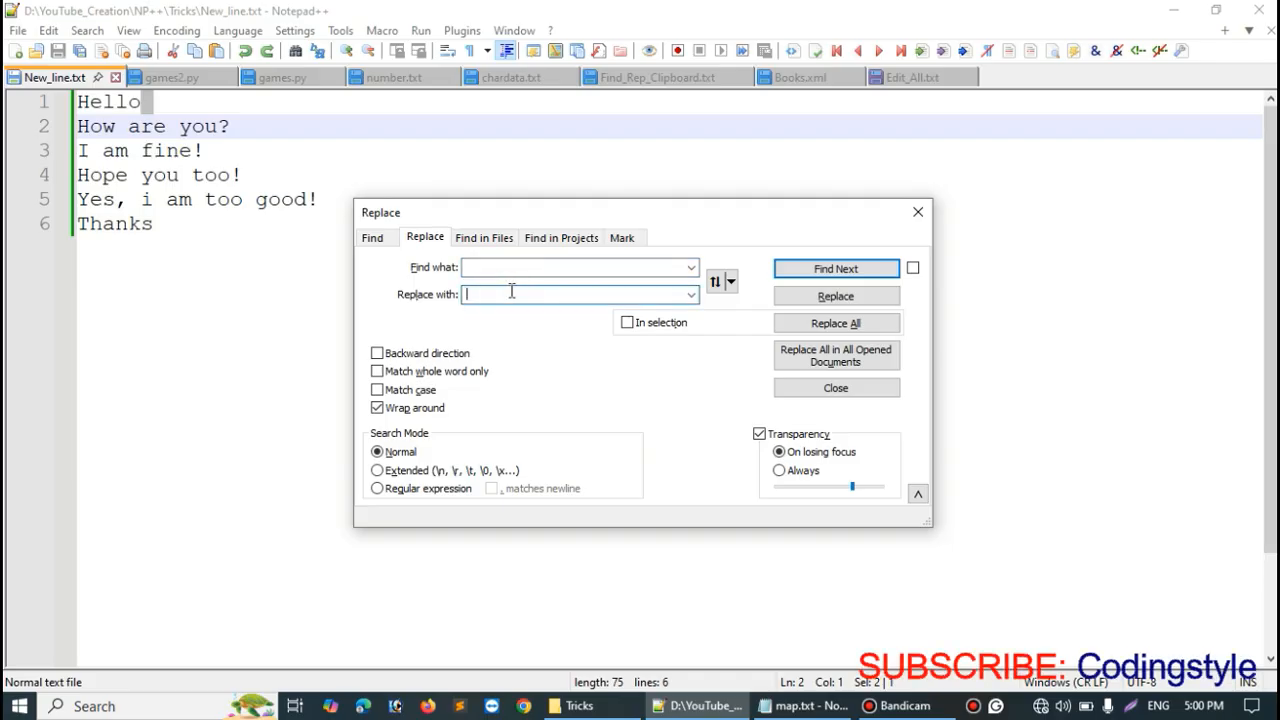
text(,)
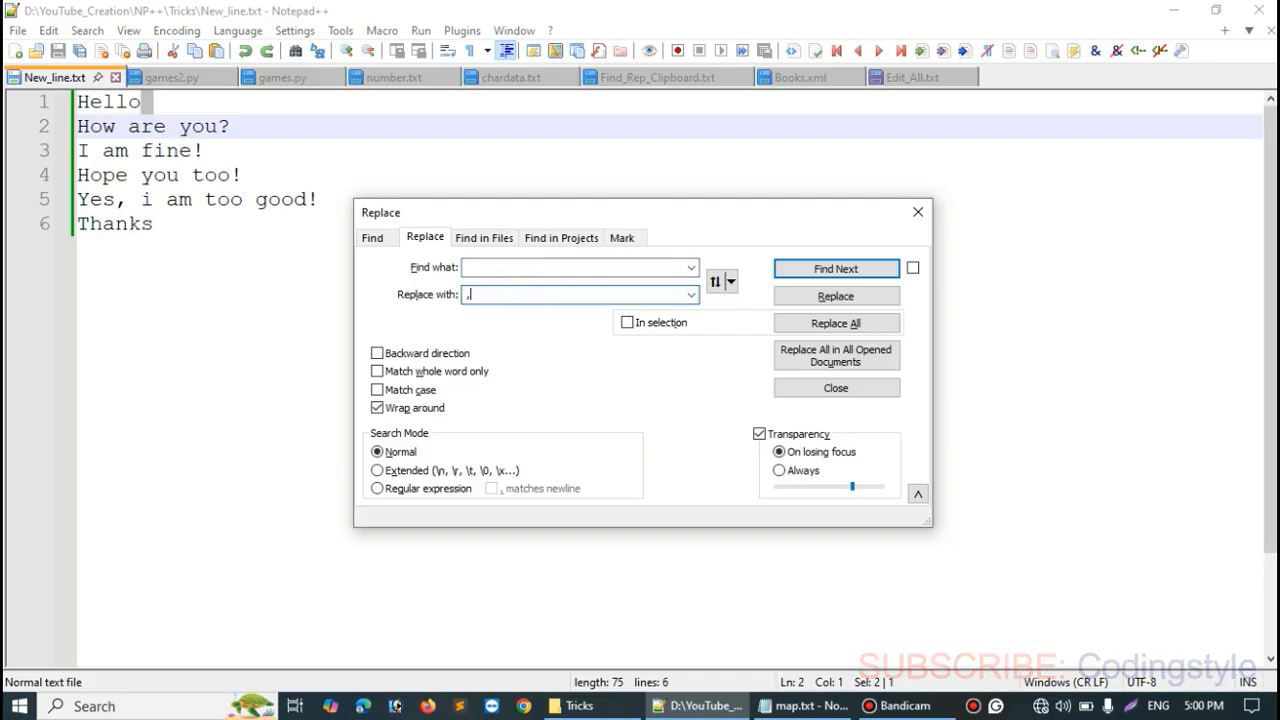
click(862, 328)
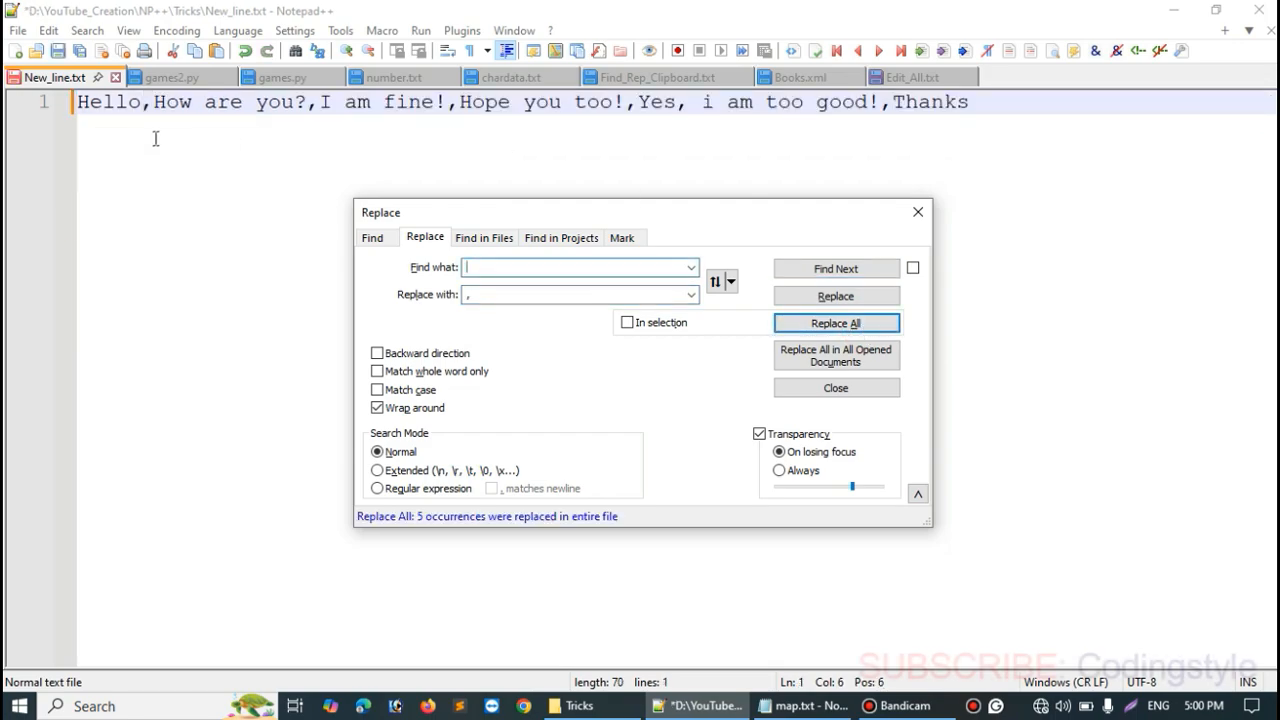
click(310, 105)
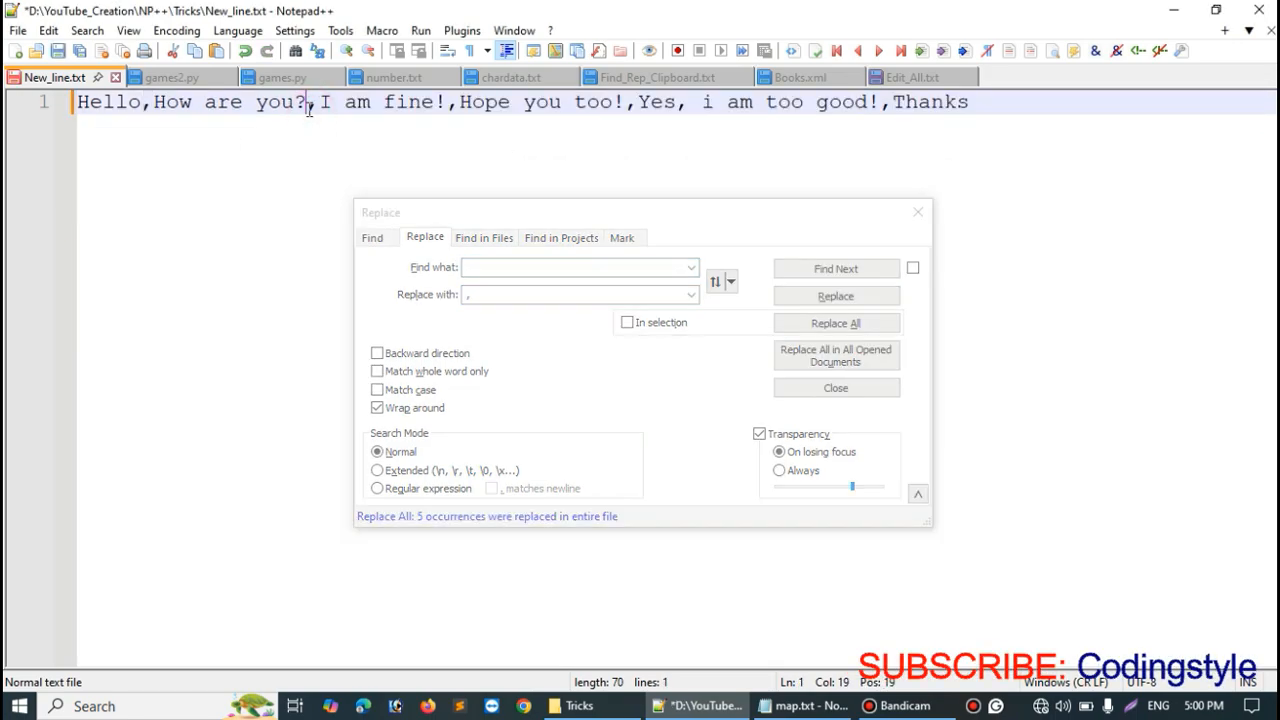
click(455, 107)
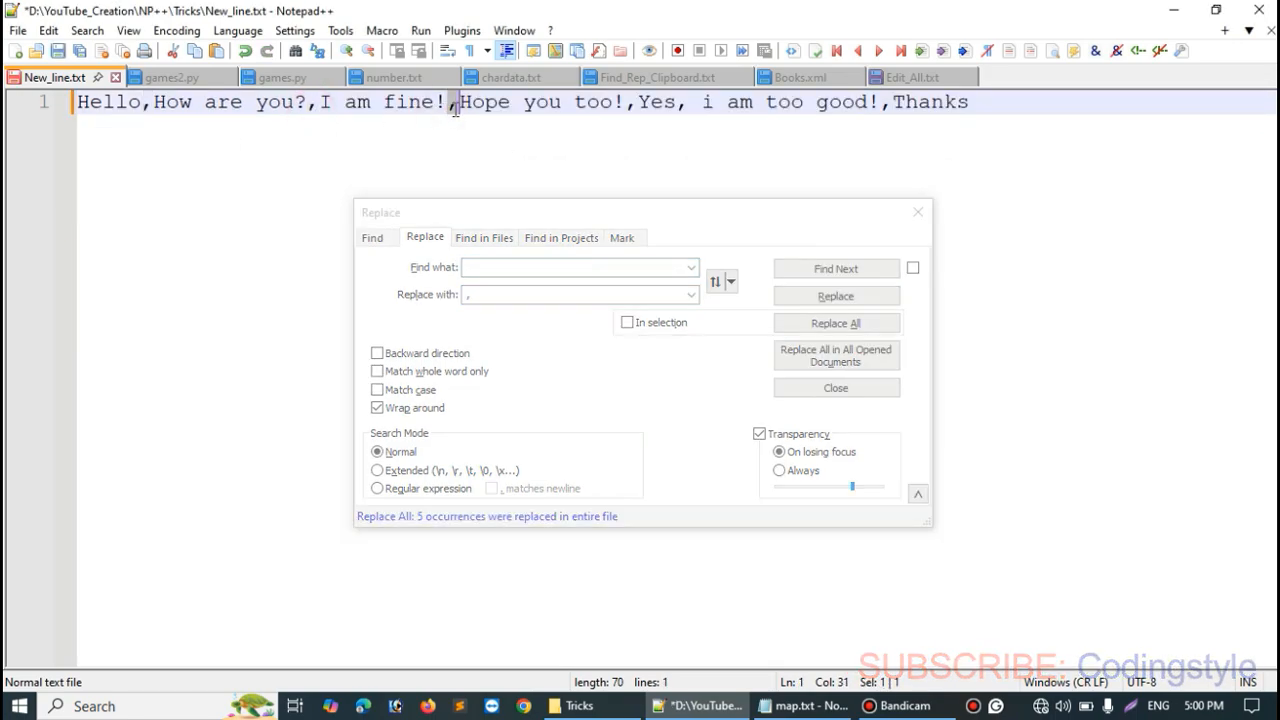
click(193, 140)
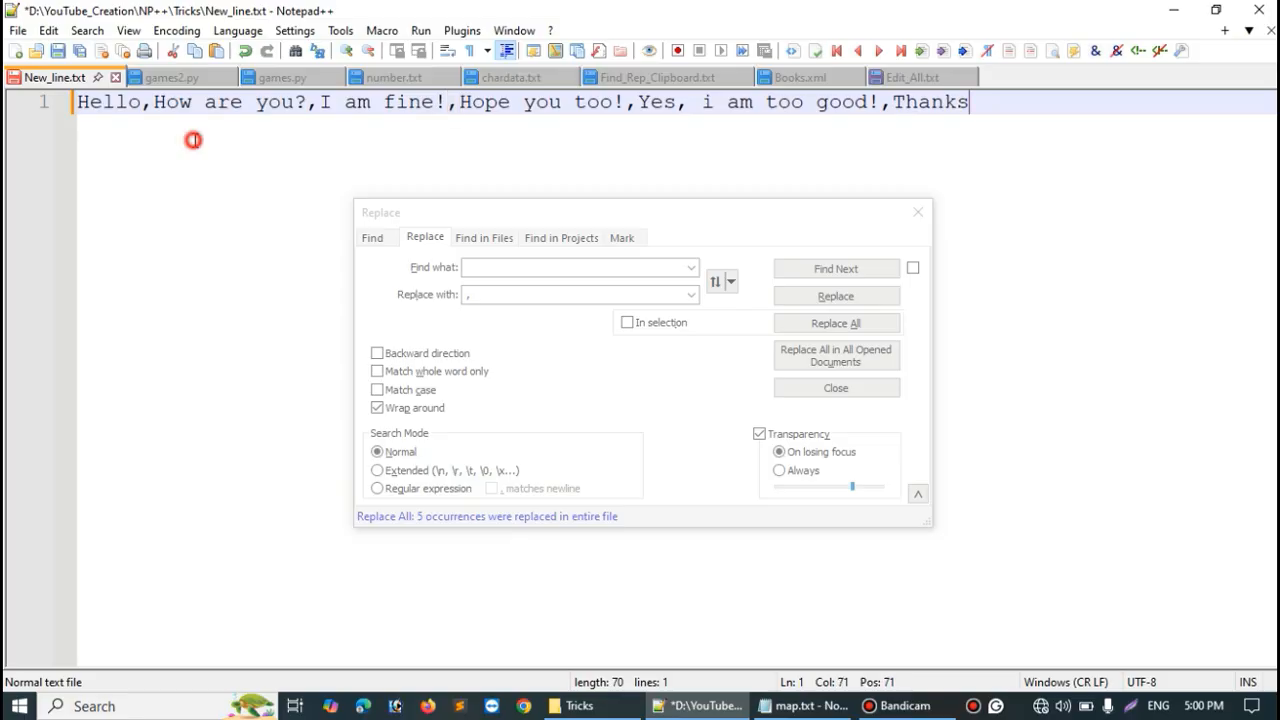
- Switch between games.py and games2.py to compare them, and move games.py to the other view for side-by-side display
click(170, 78)
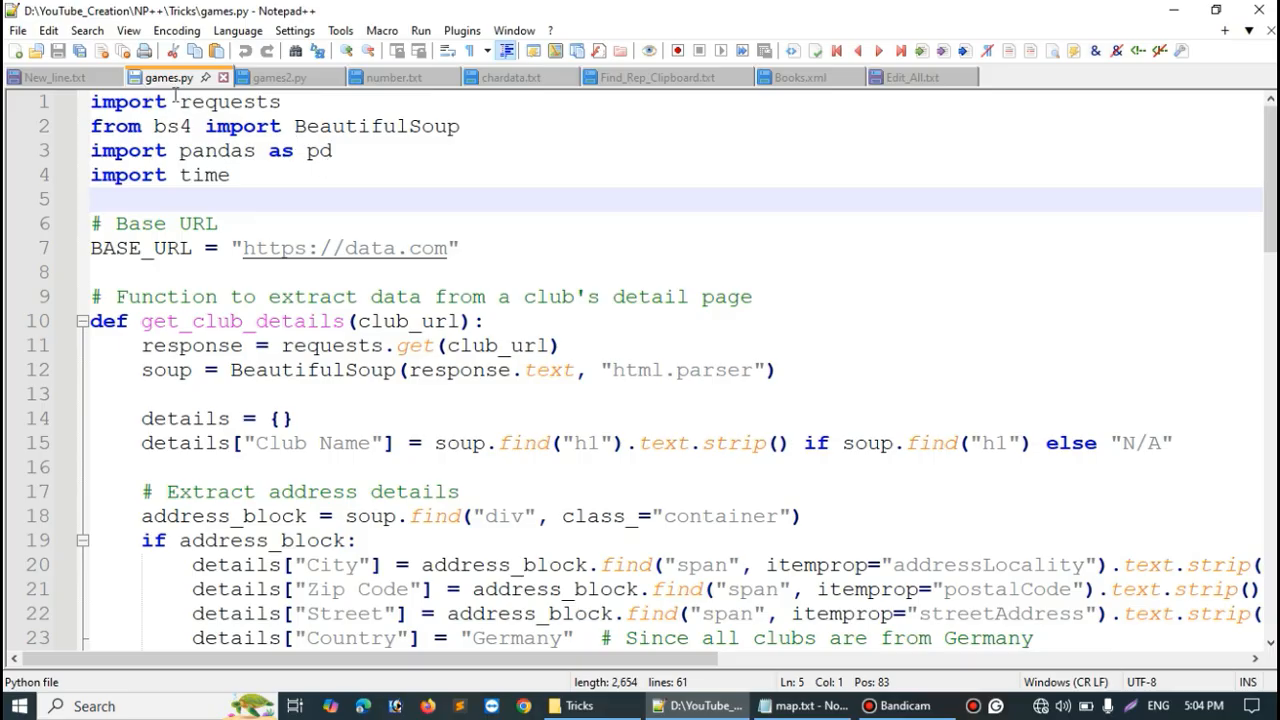
click(279, 77)
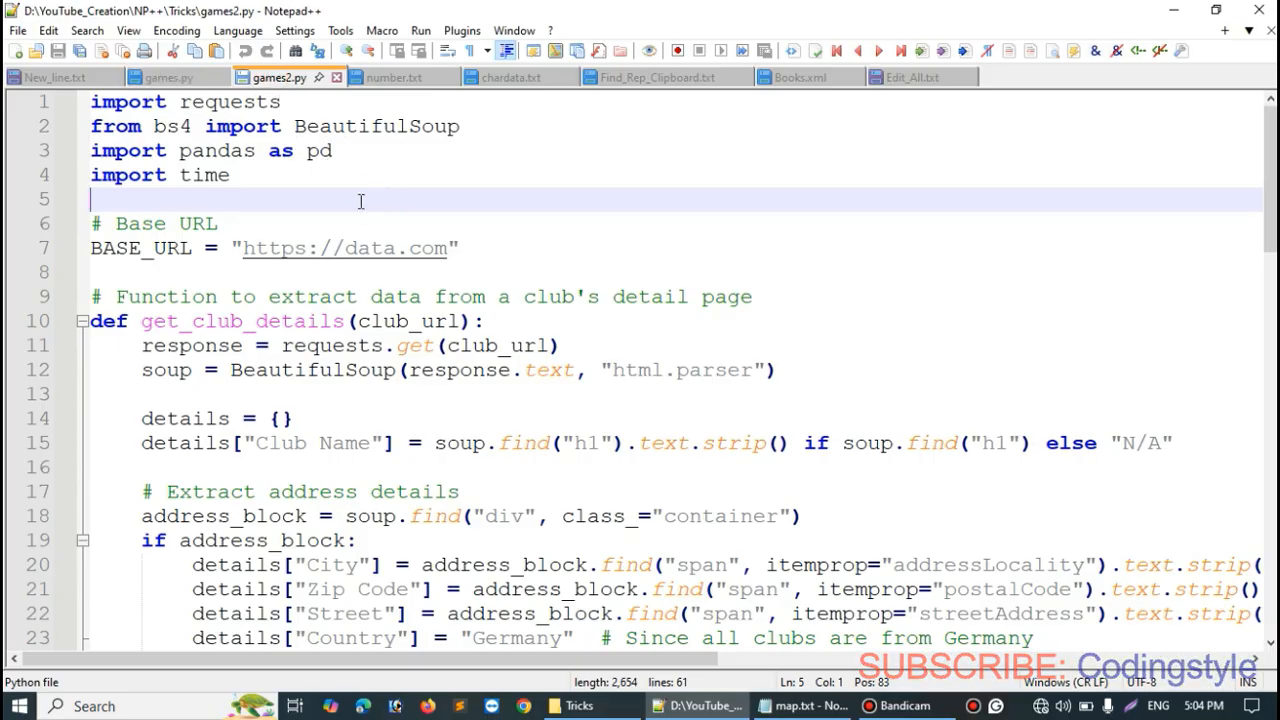
click(166, 79)
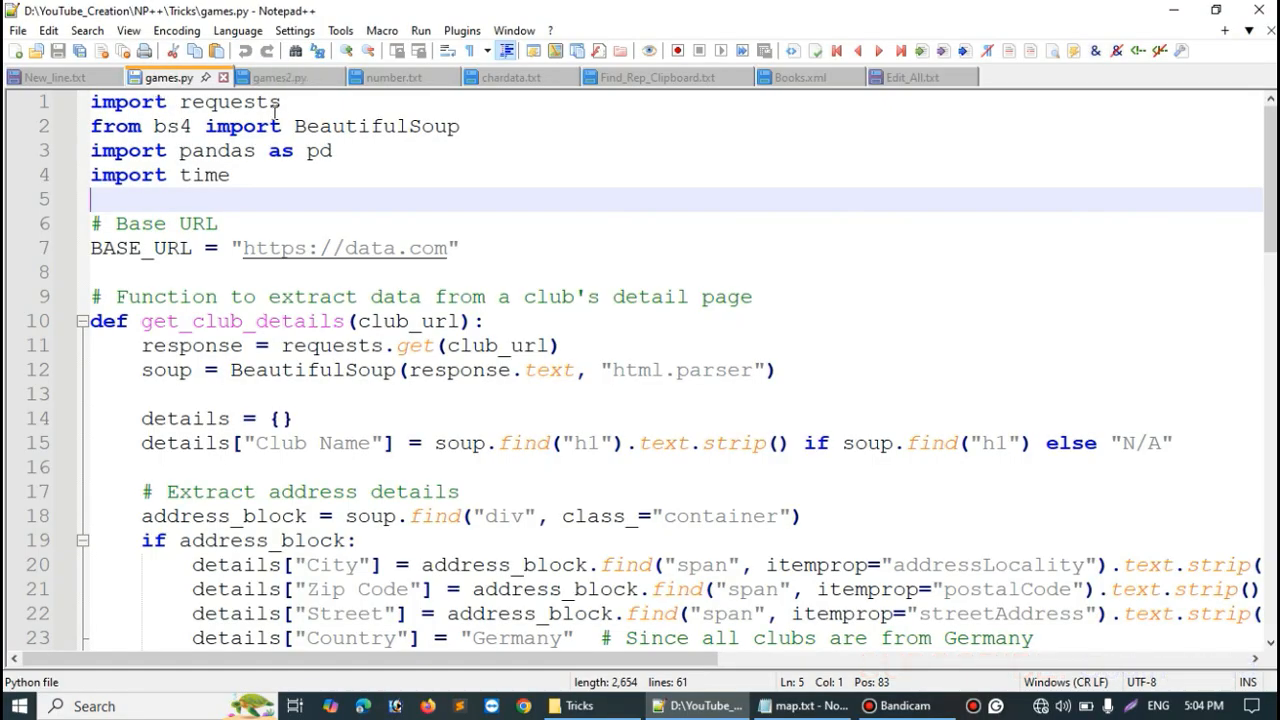
click(279, 77)
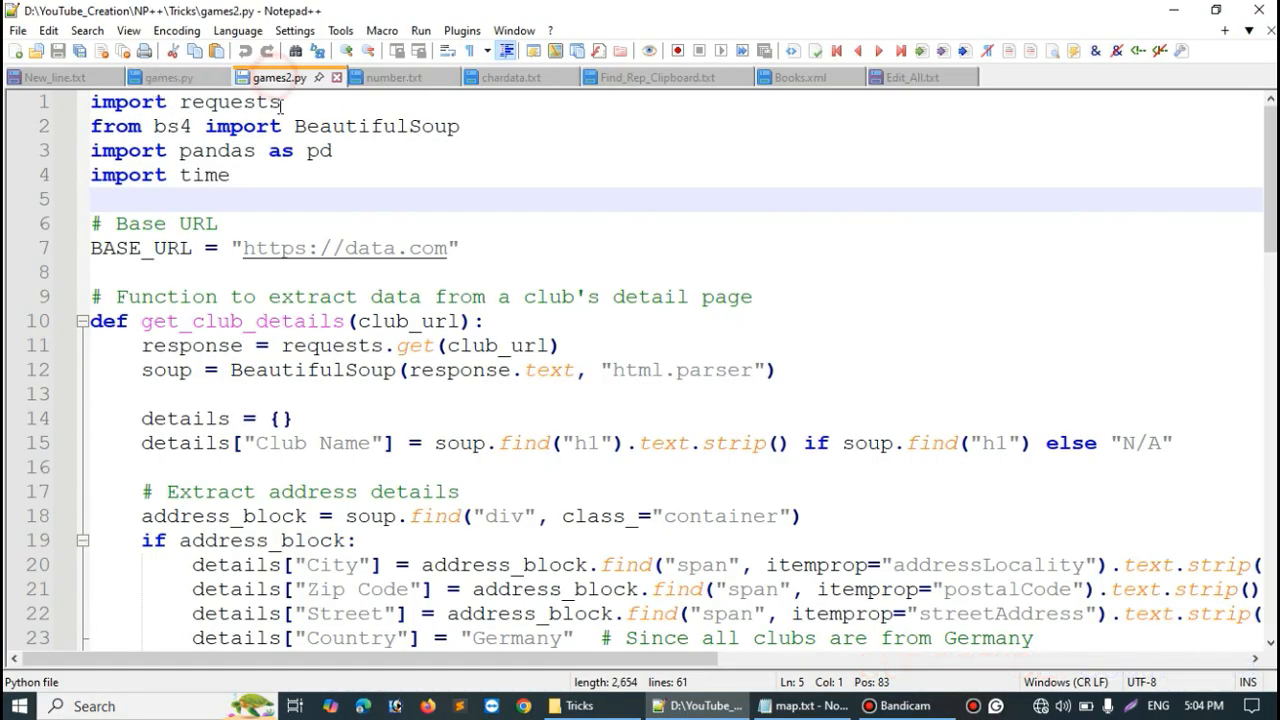
click(166, 79)
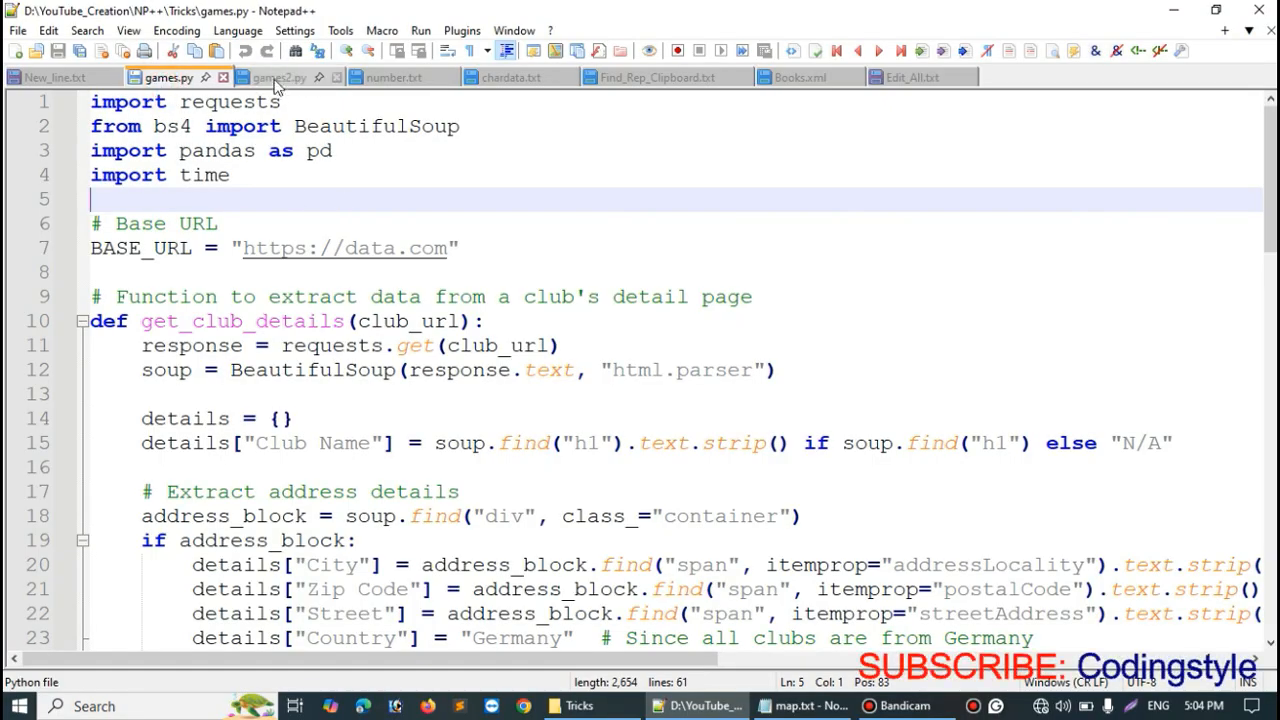
click(279, 77)
click(151, 79)
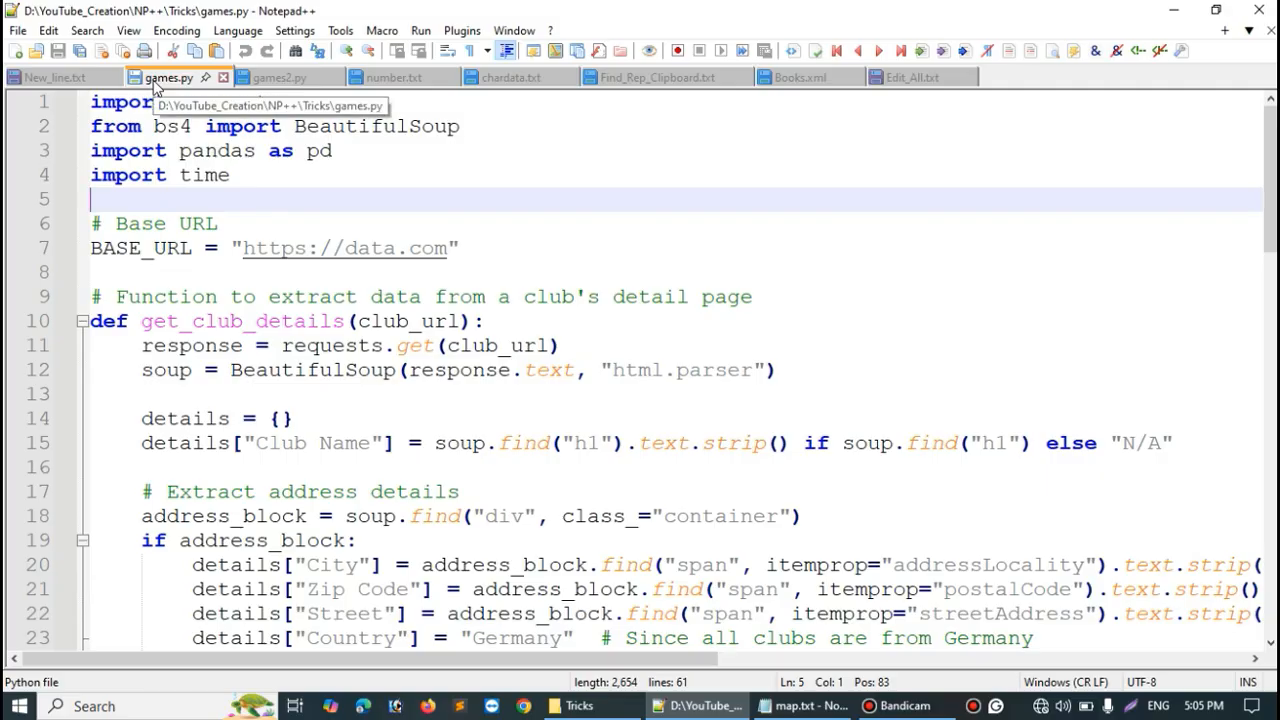
right_click(153, 85)
mouse_move(263, 374)
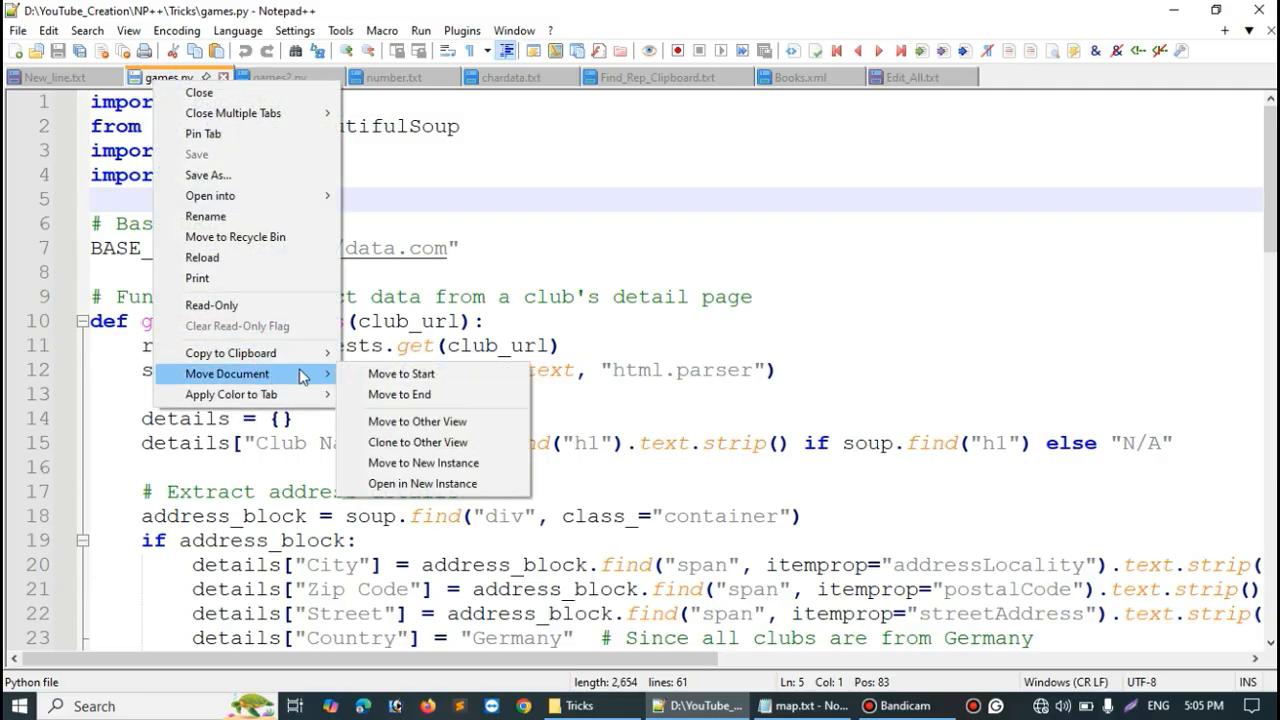
click(488, 429)
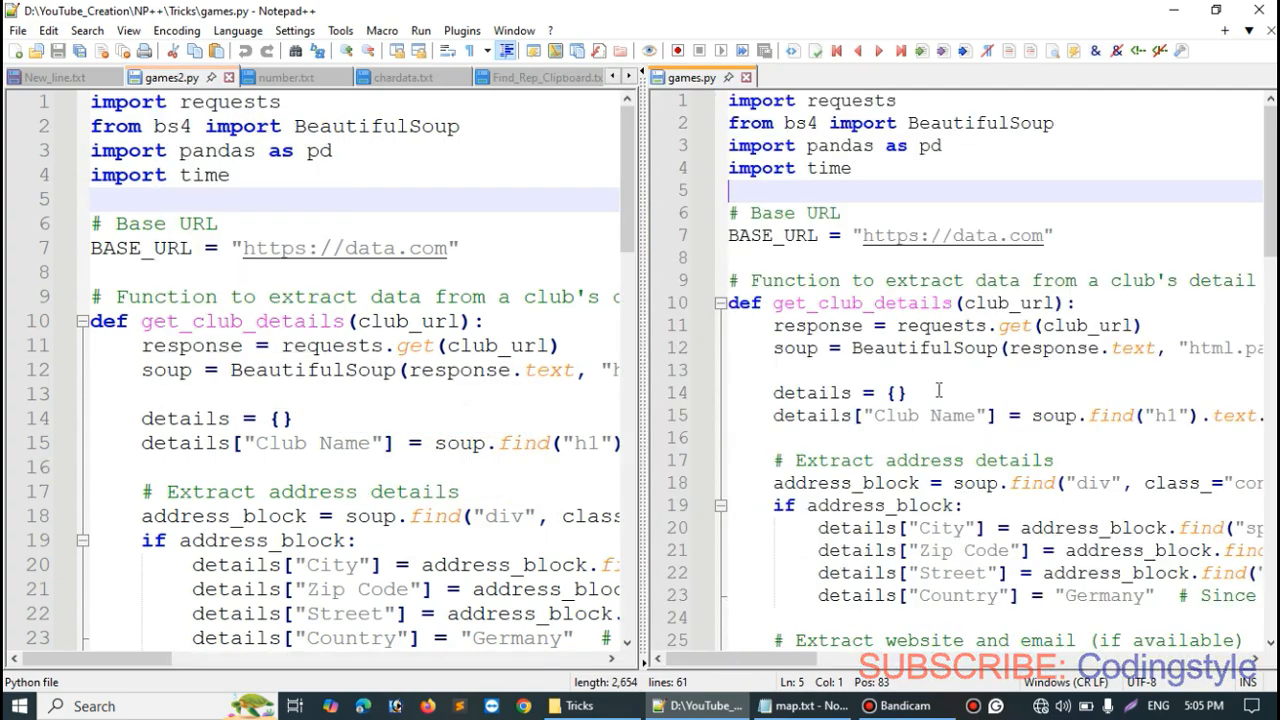
- Synchronize vertical scrolling between the games2.py and games.py views, and close games.py after trying it
click(1003, 386)
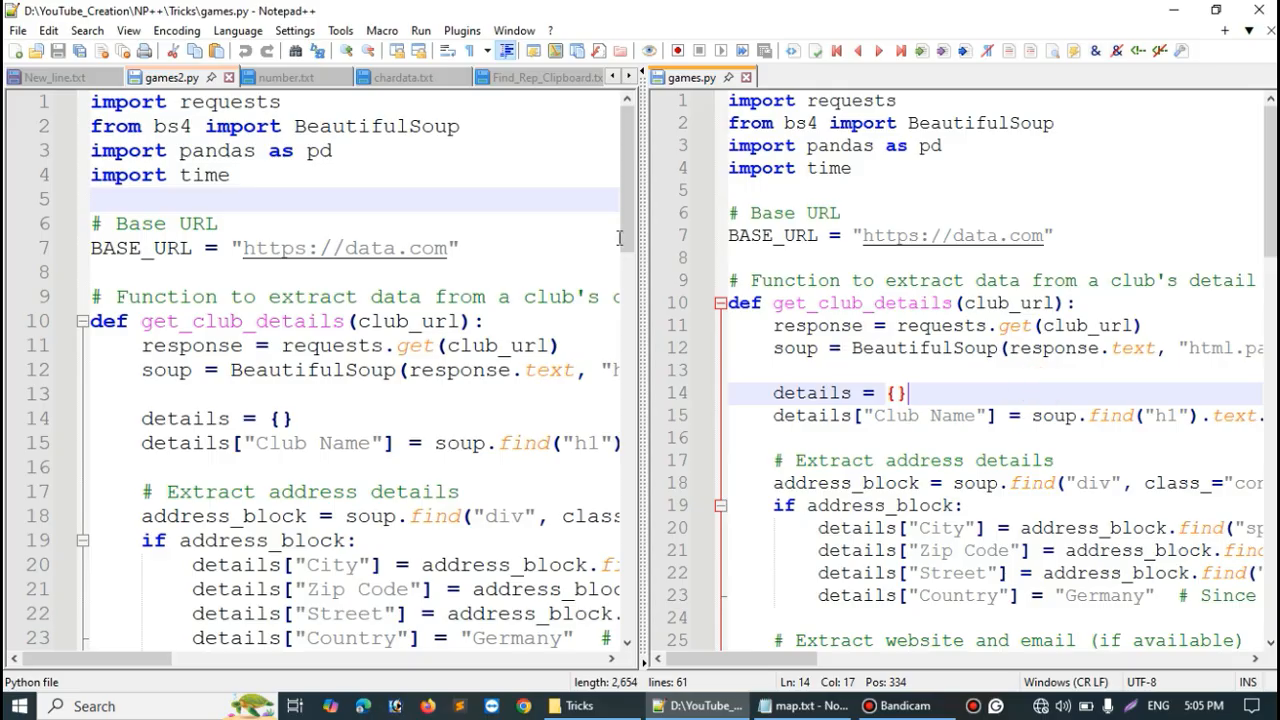
drag(624, 230, 628, 200)
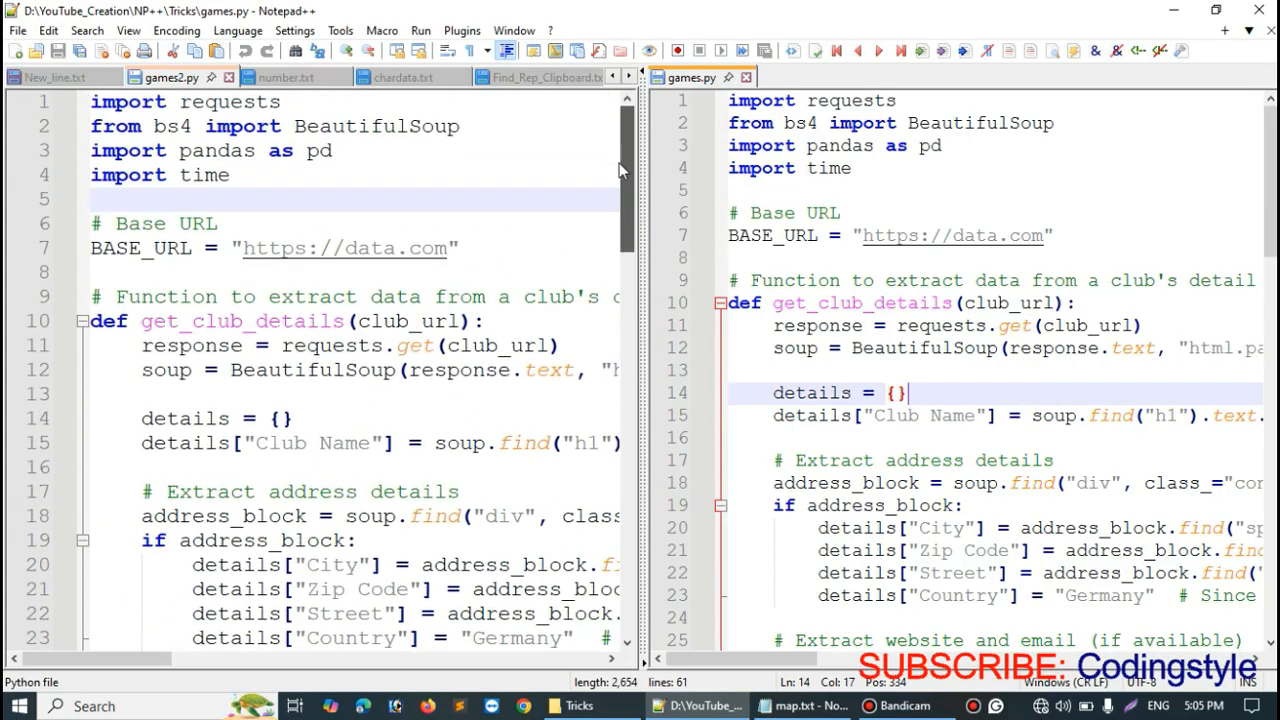
drag(1274, 204, 457, 258)
click(521, 257)
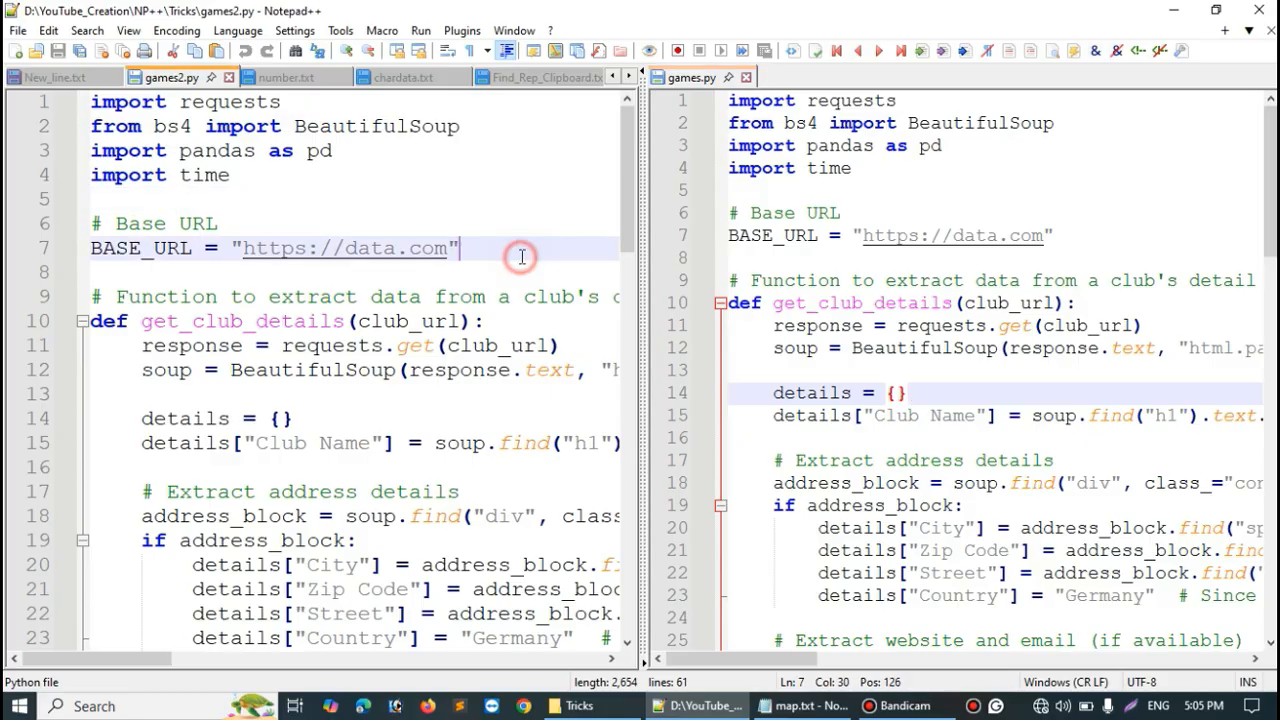
click(1120, 252)
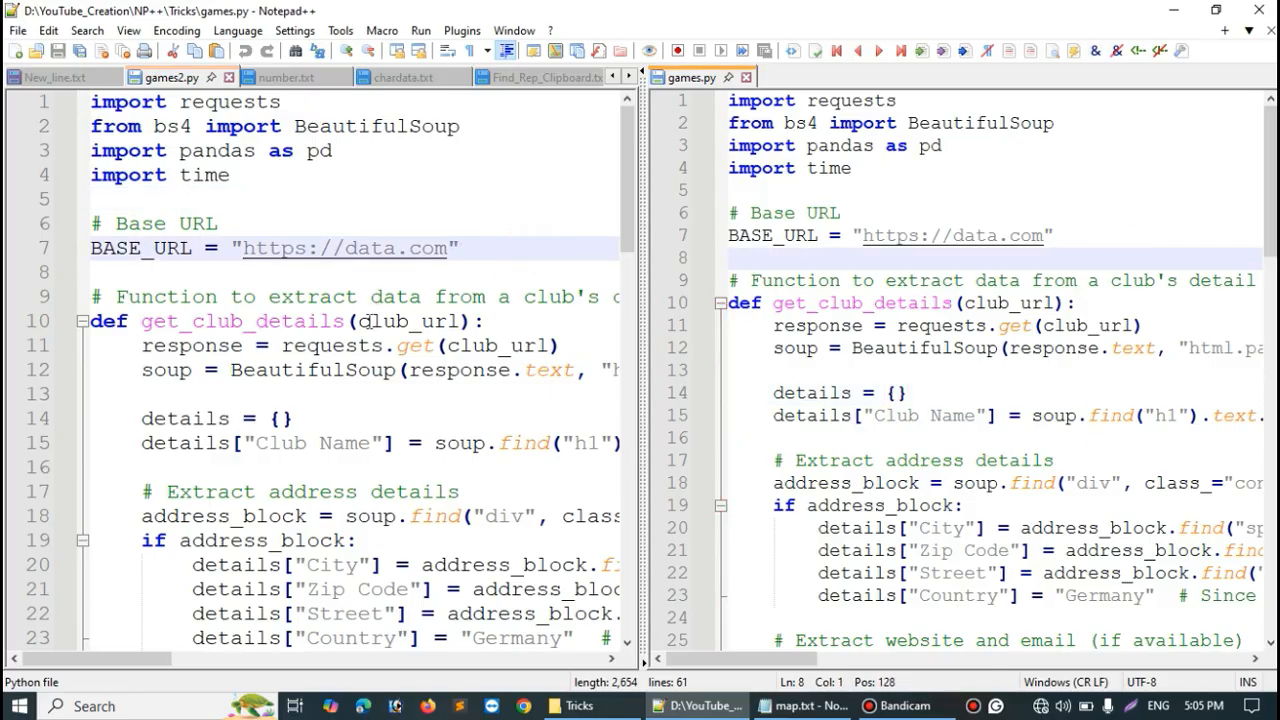
click(397, 56)
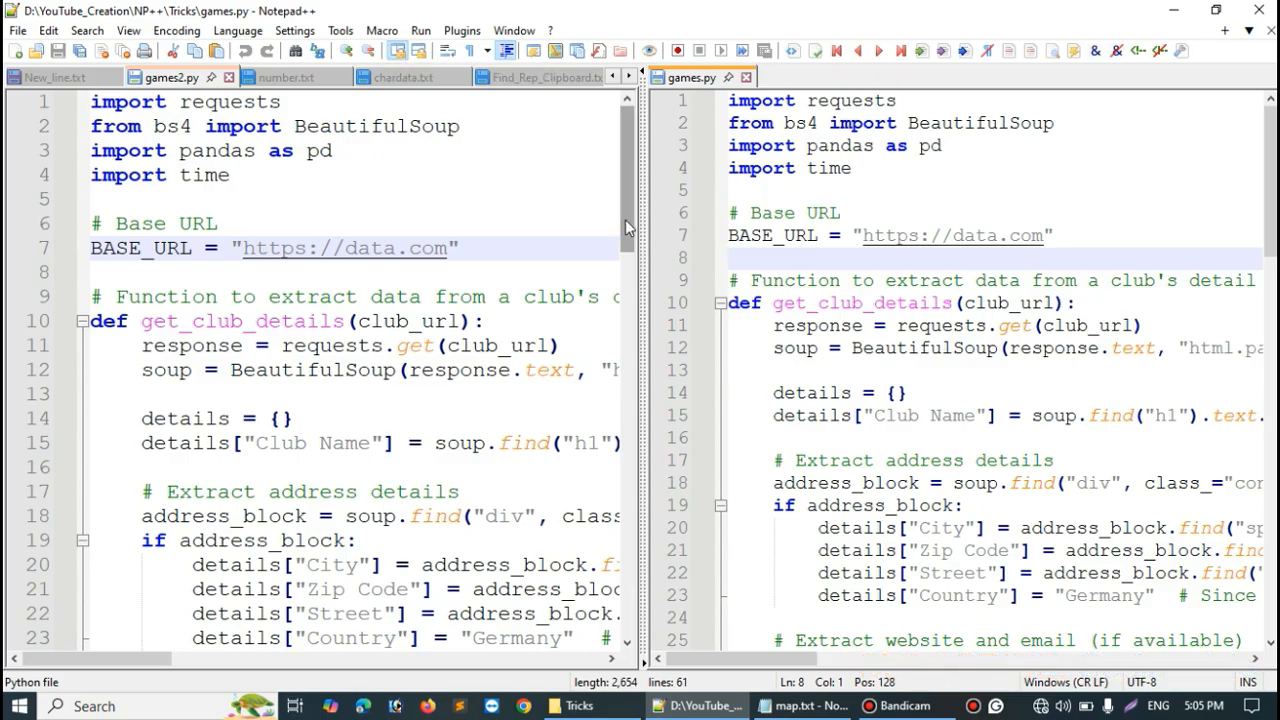
drag(625, 220, 628, 186)
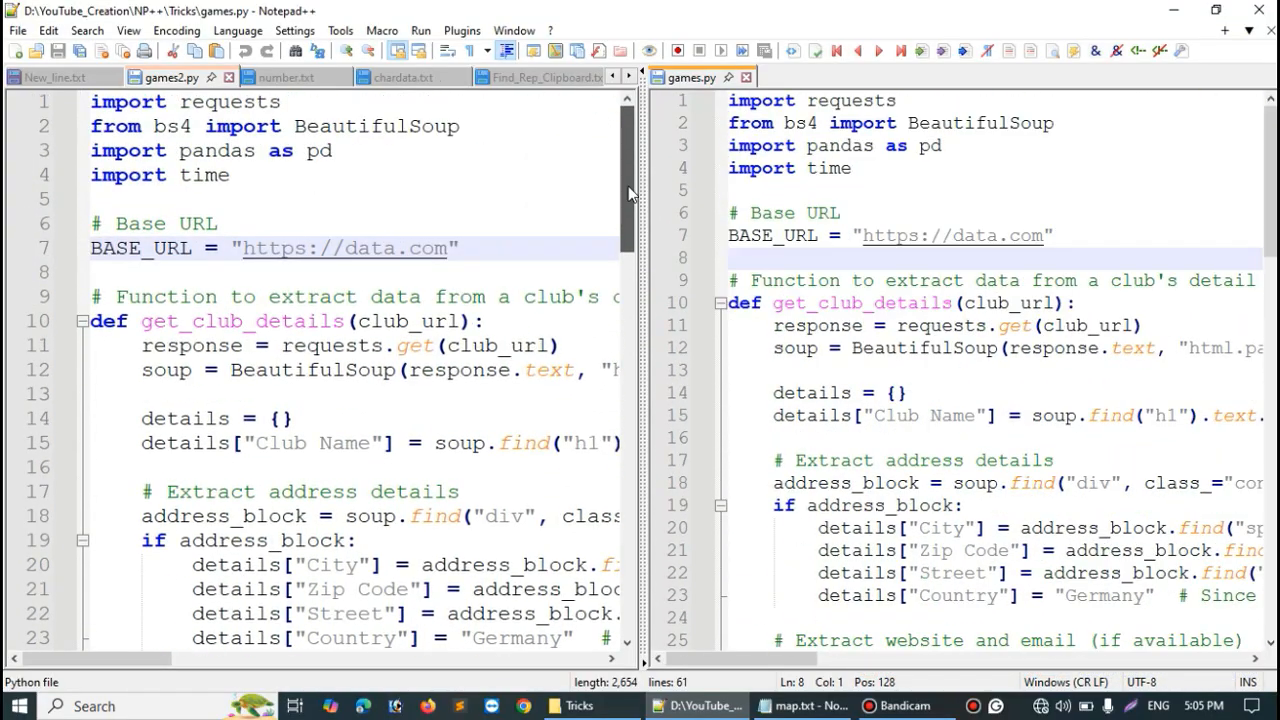
click(501, 197)
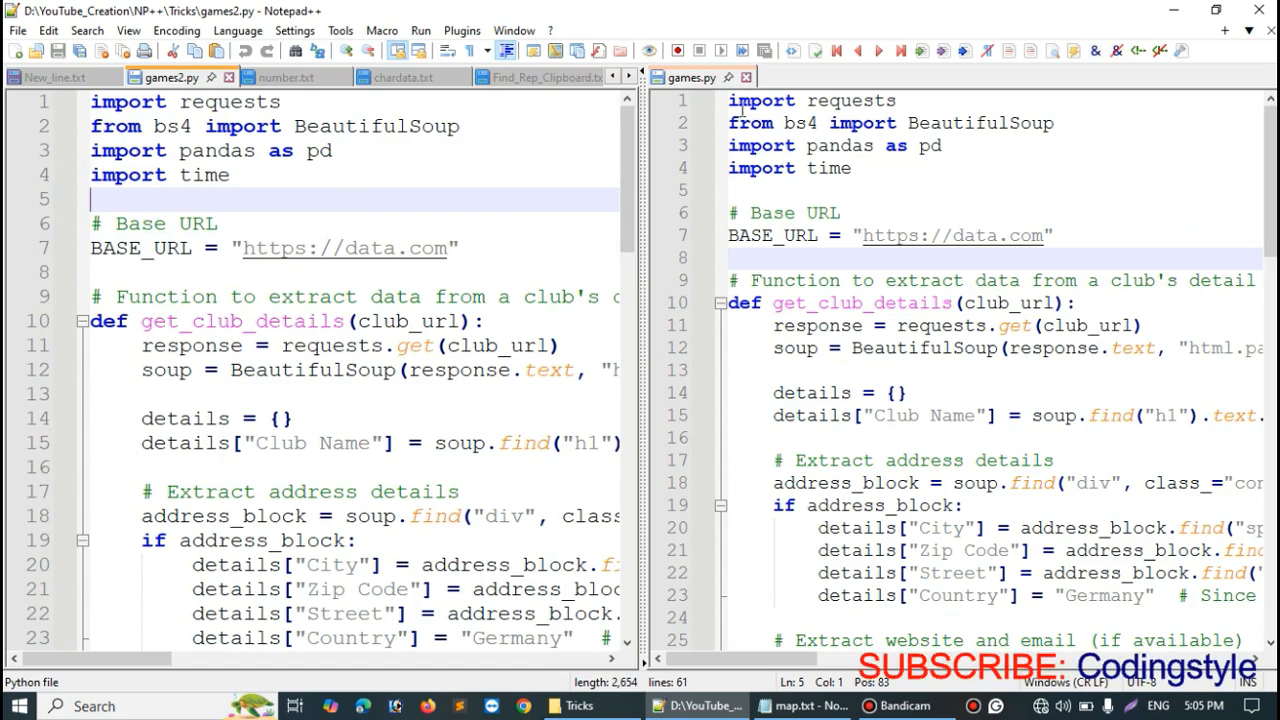
click(746, 78)
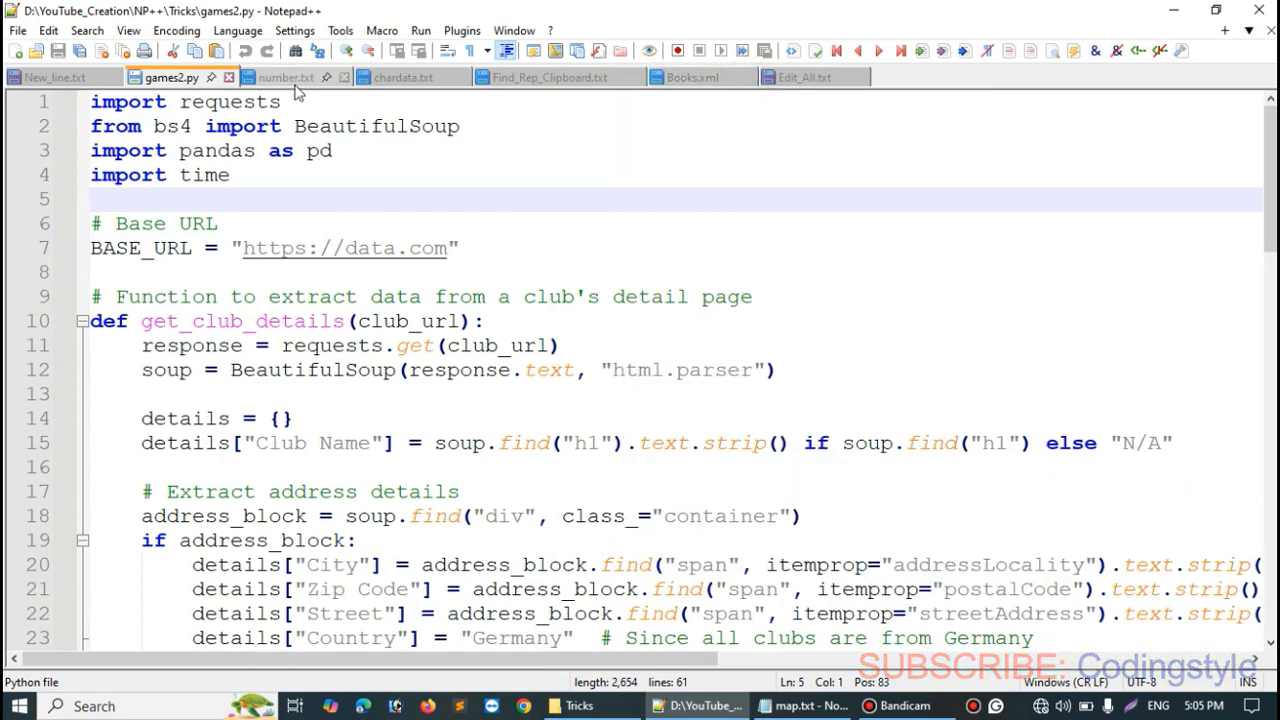
- Open number.txt and examine the order of the numbers in its list
click(270, 78)
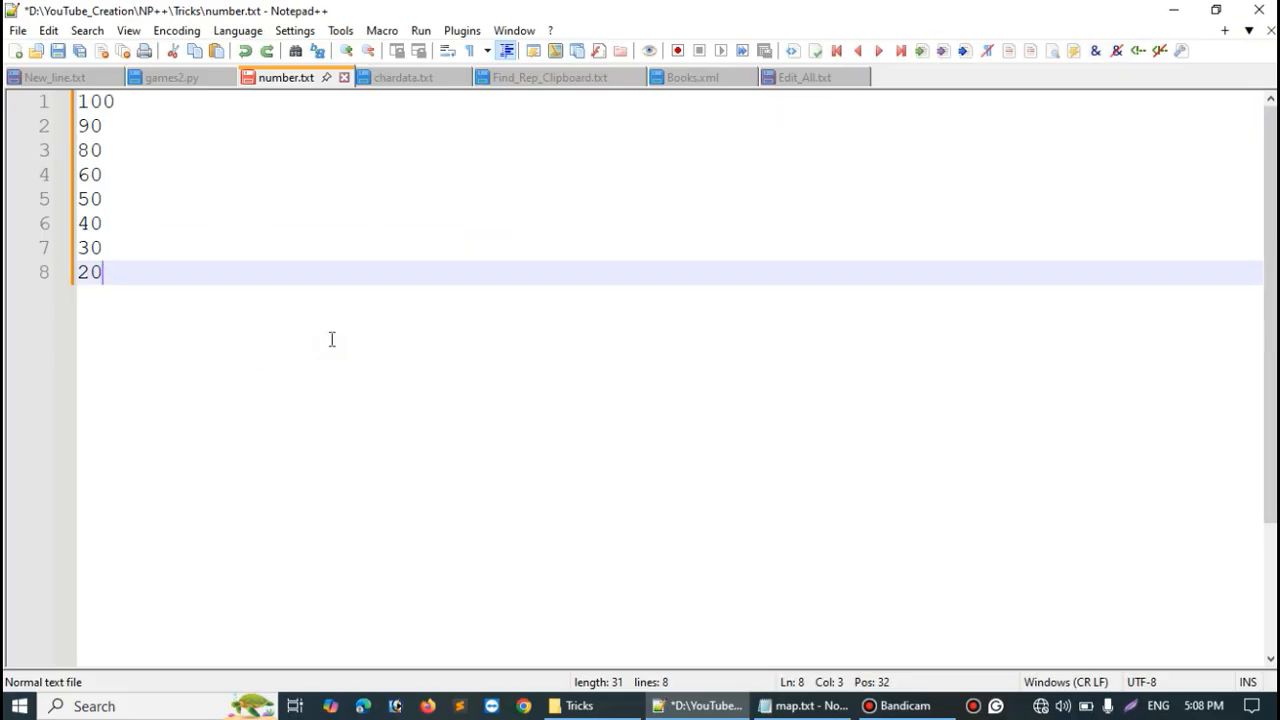
click(126, 125)
click(126, 103)
click(126, 124)
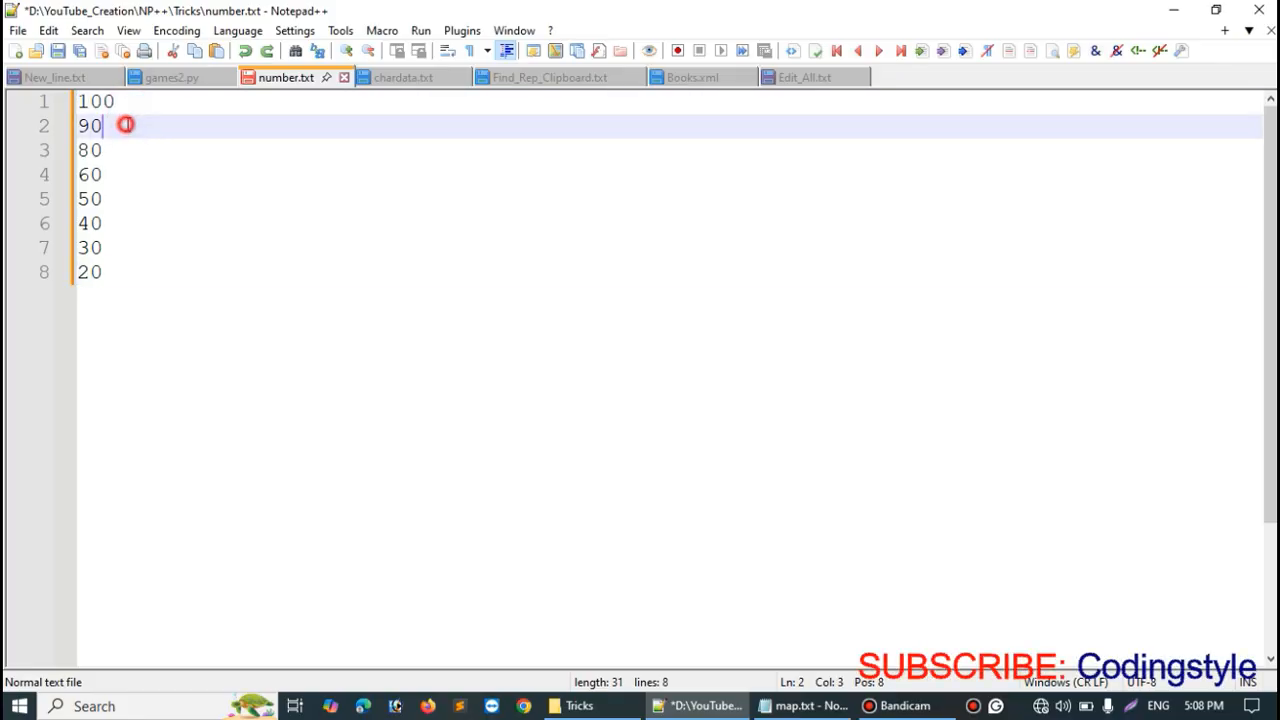
click(126, 150)
click(126, 198)
click(118, 270)
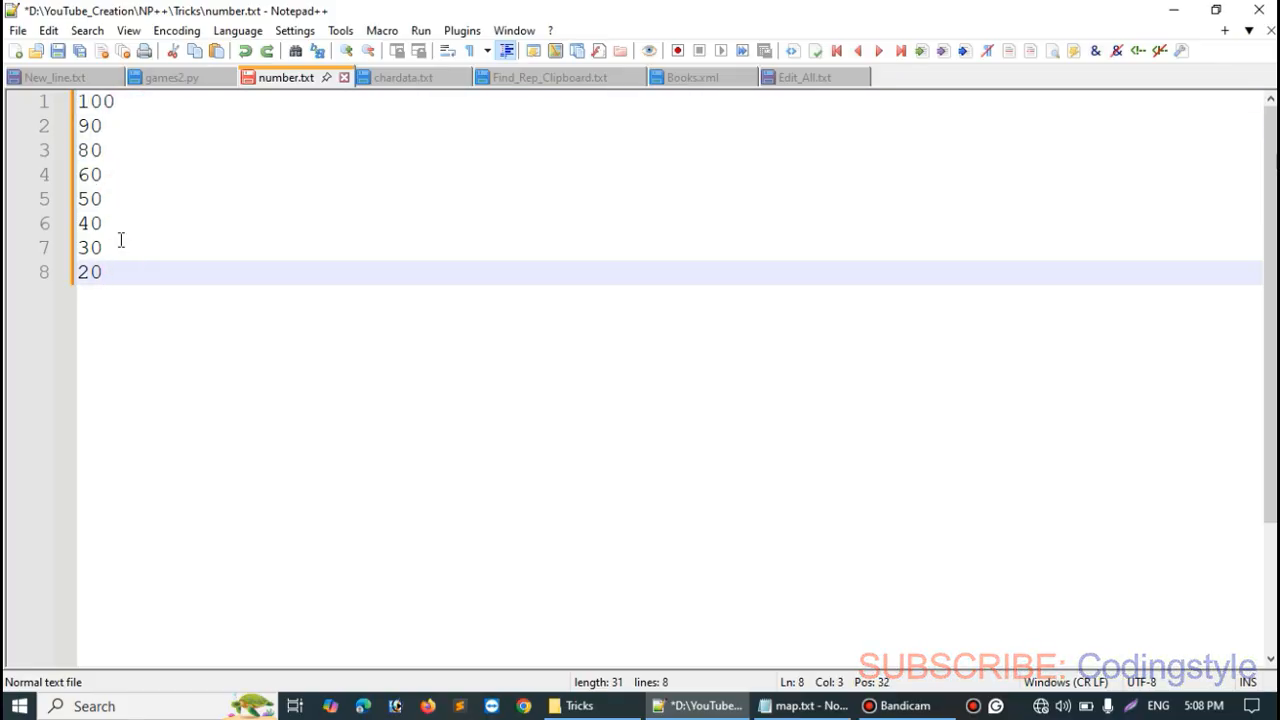
click(120, 242)
click(117, 219)
click(118, 202)
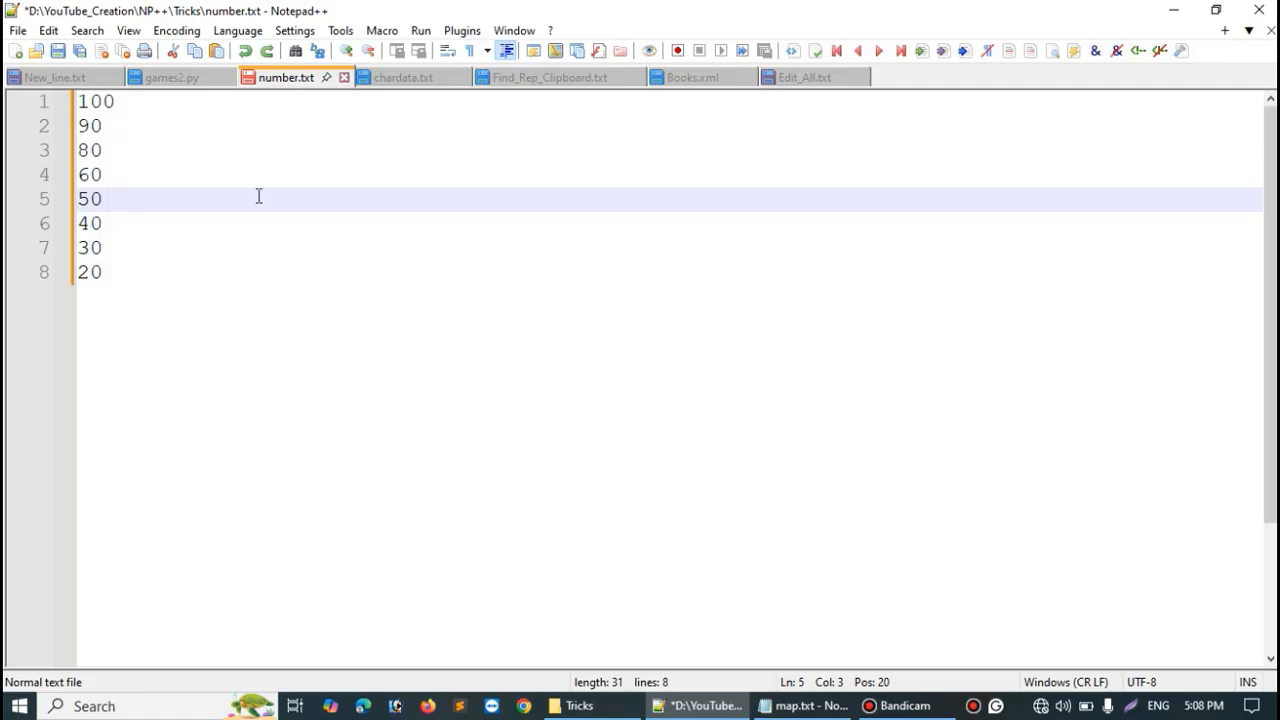
- Sort the lines of number.txt as integers in ascending order
click(47, 30)
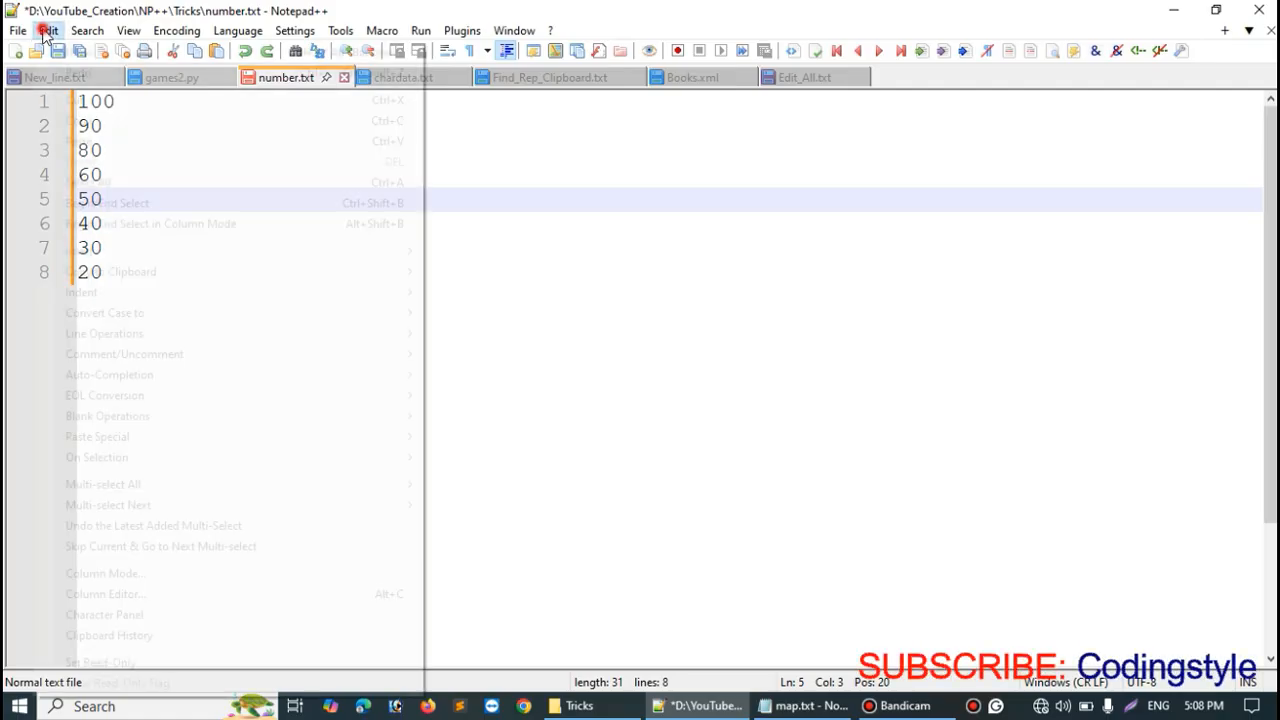
mouse_move(203, 331)
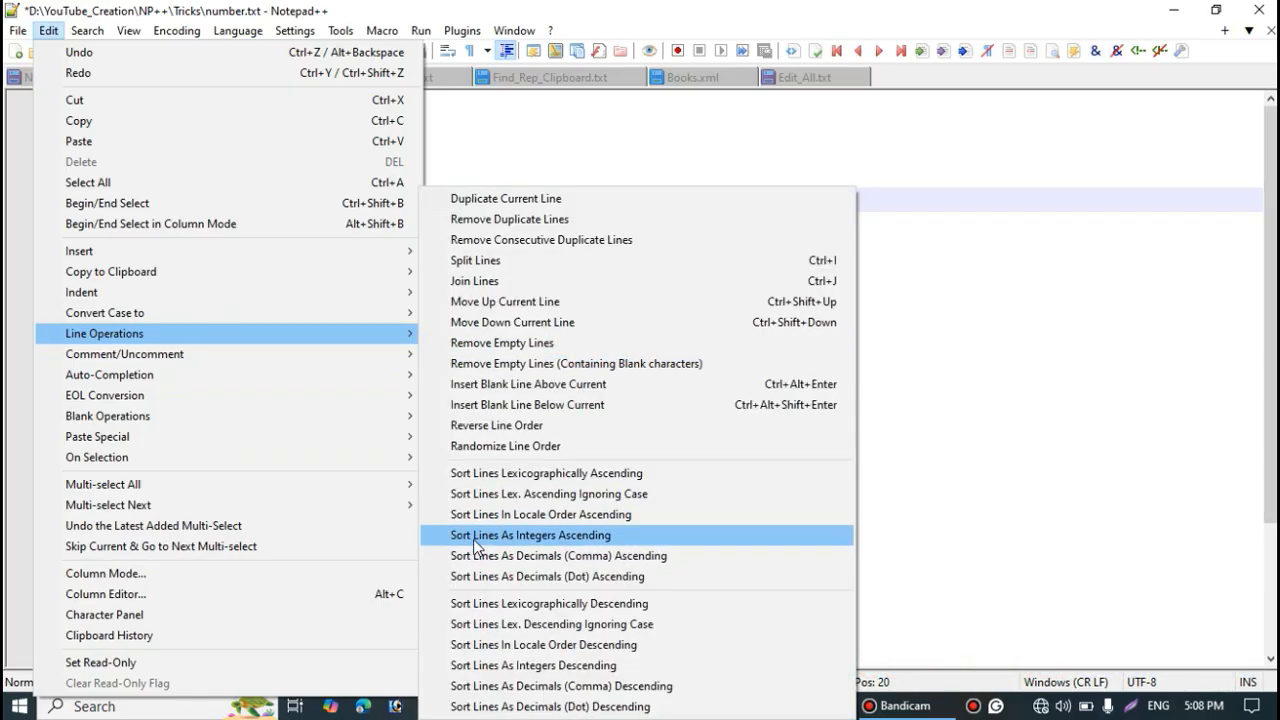
click(625, 537)
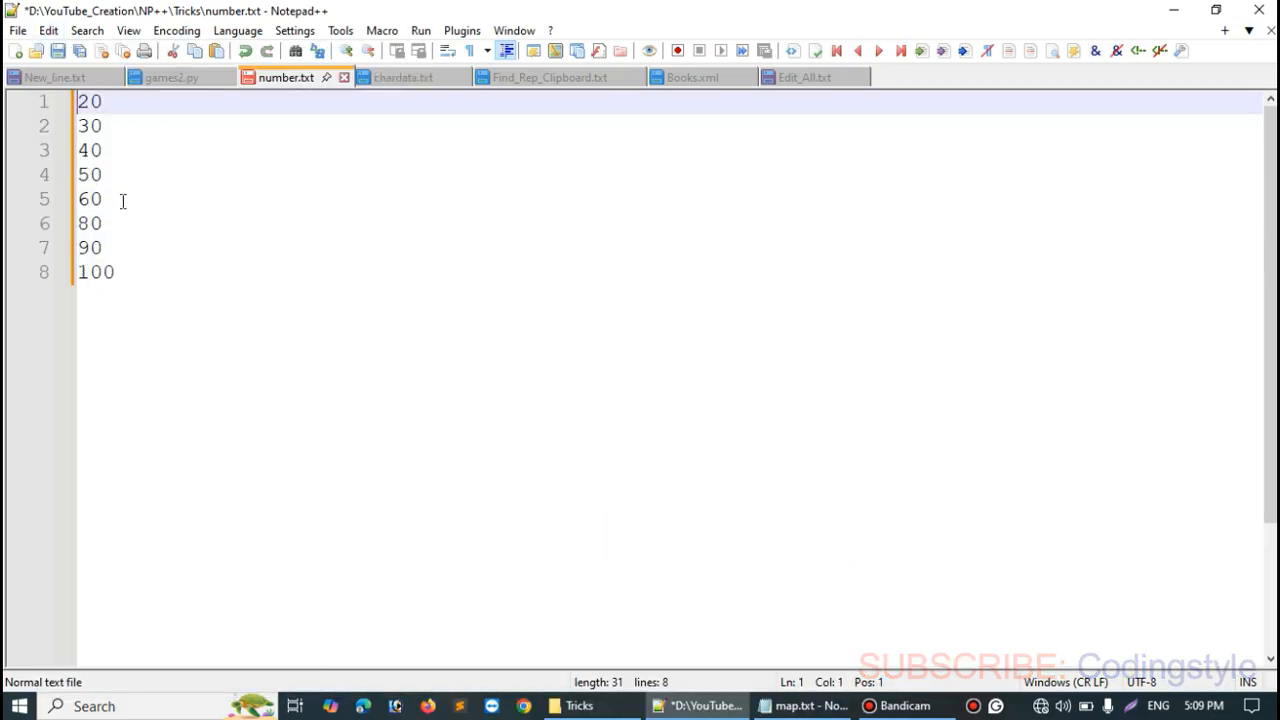
click(139, 273)
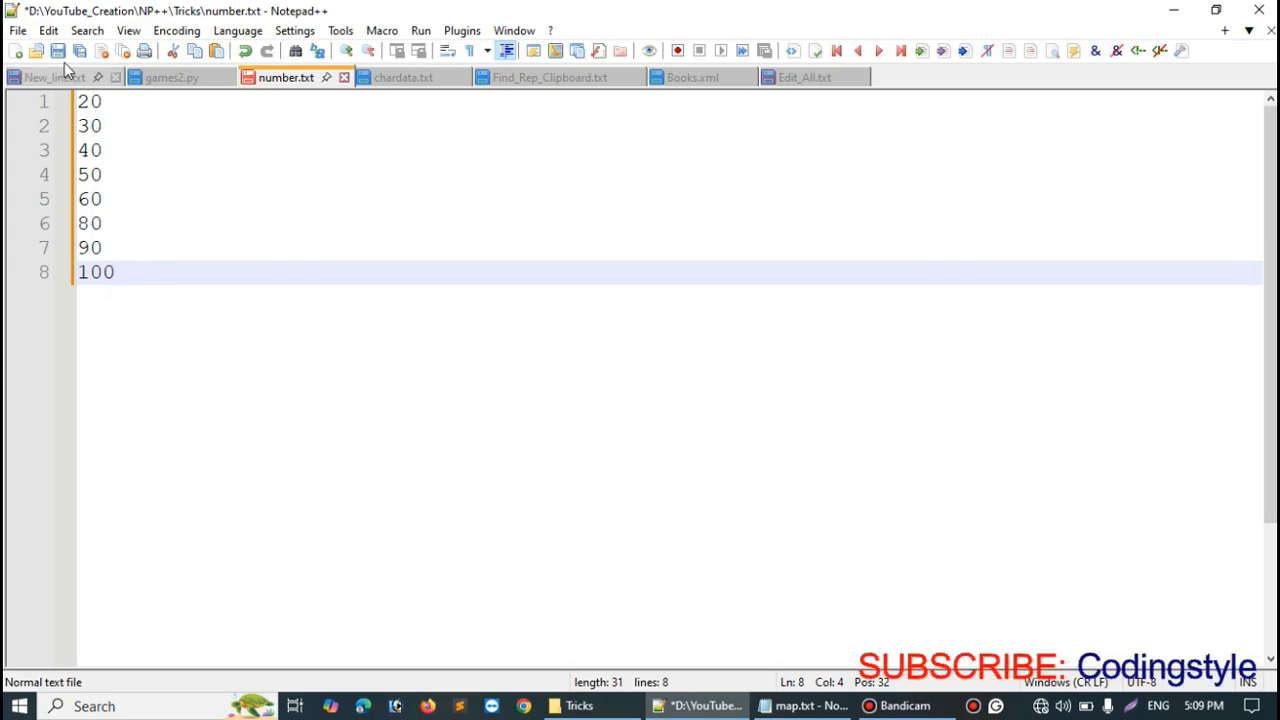
- Sort the lines of number.txt as integers in descending order
click(49, 31)
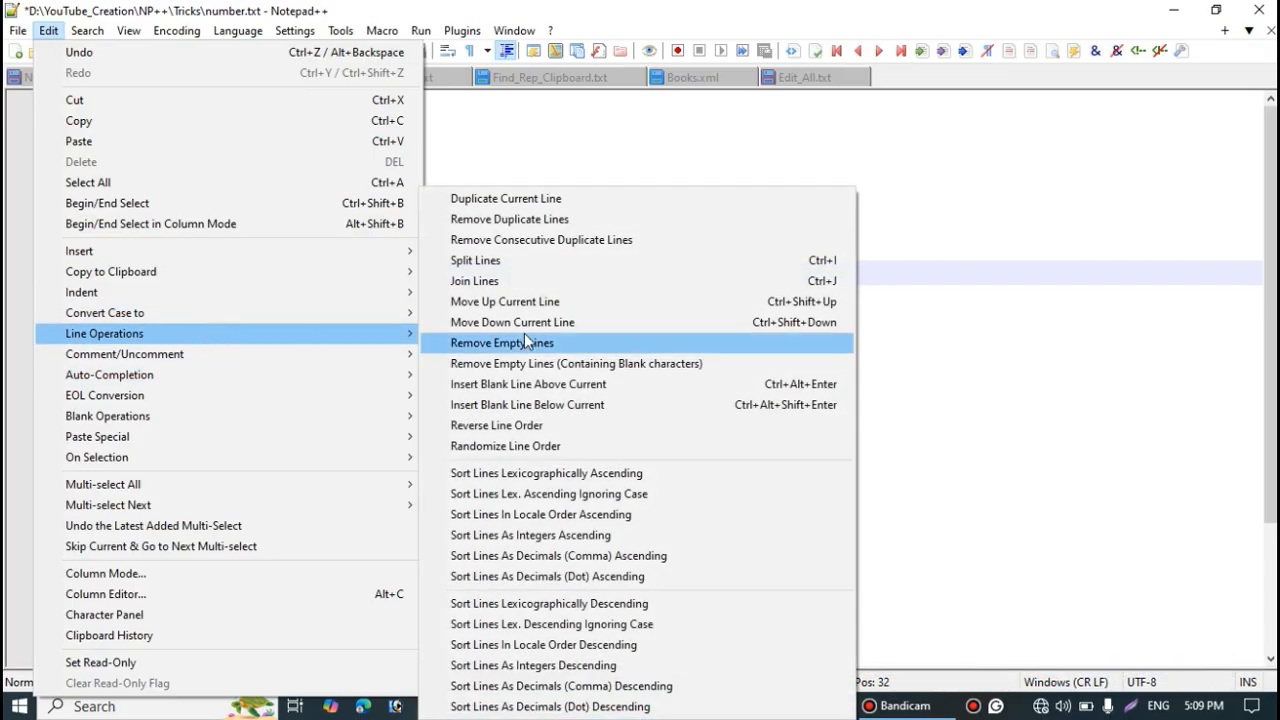
click(657, 665)
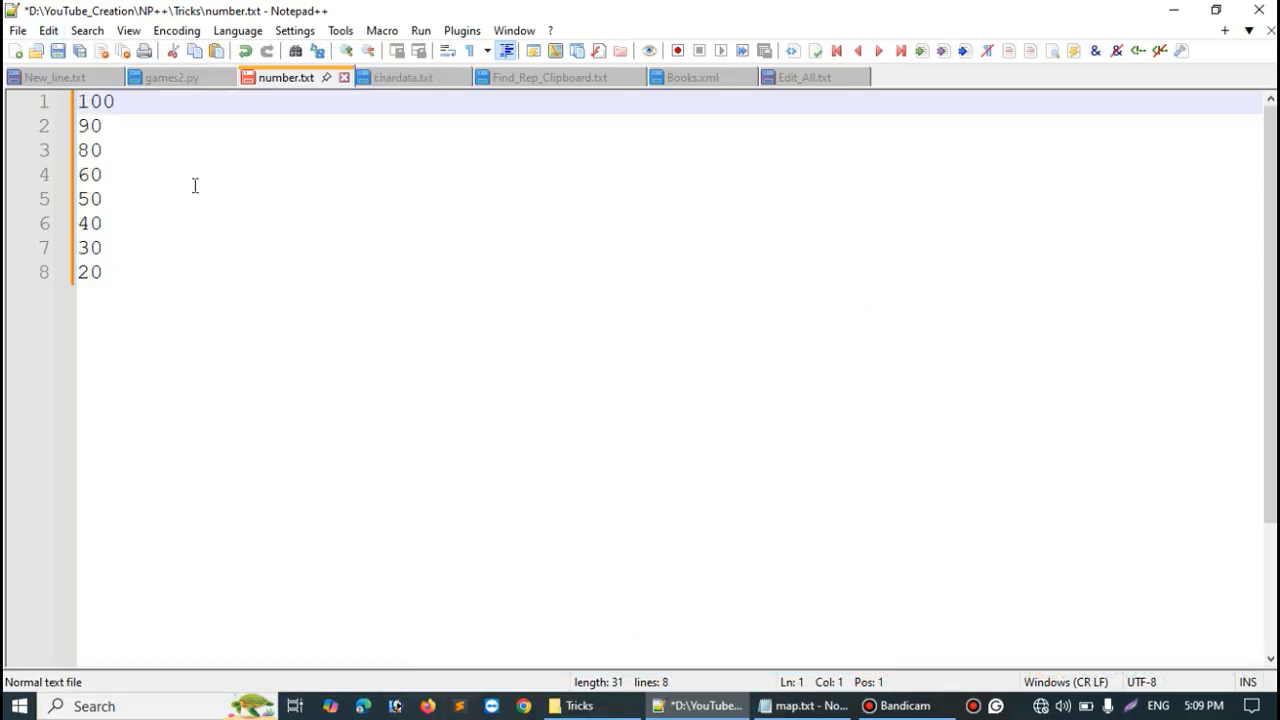
click(294, 197)
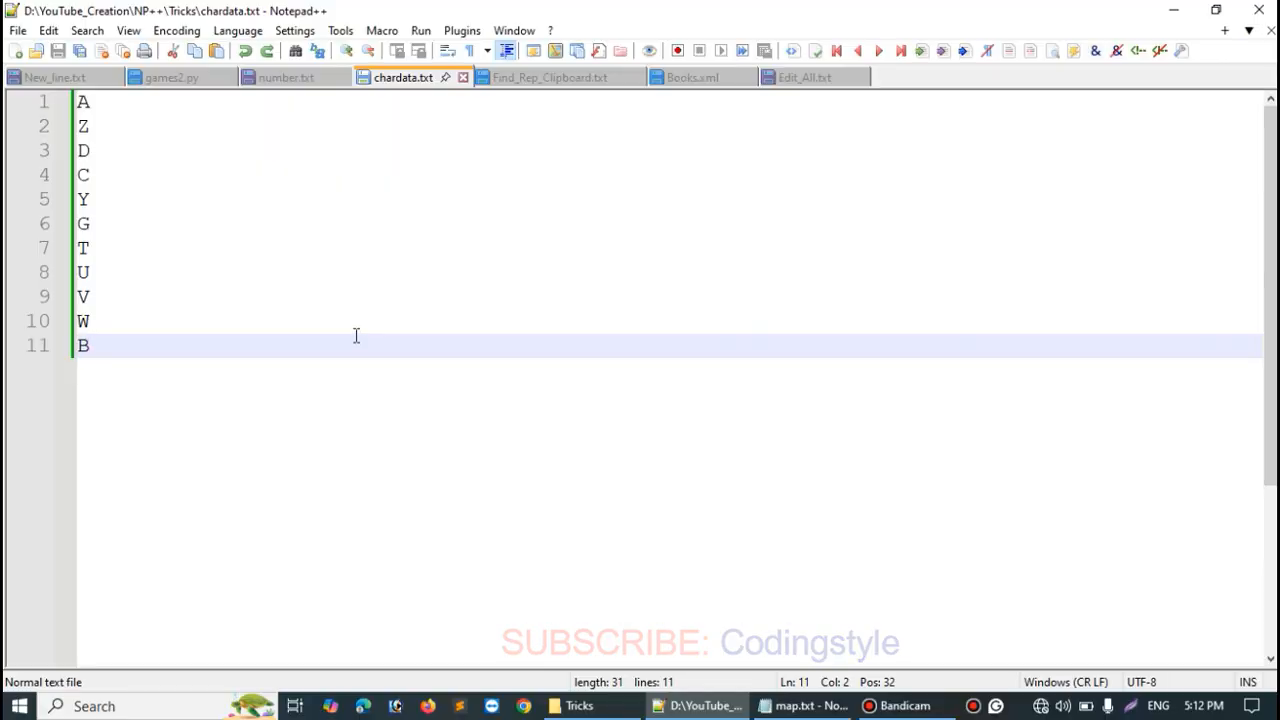
- Sort the lines of chardata.txt lexicographically in ascending order
click(48, 33)
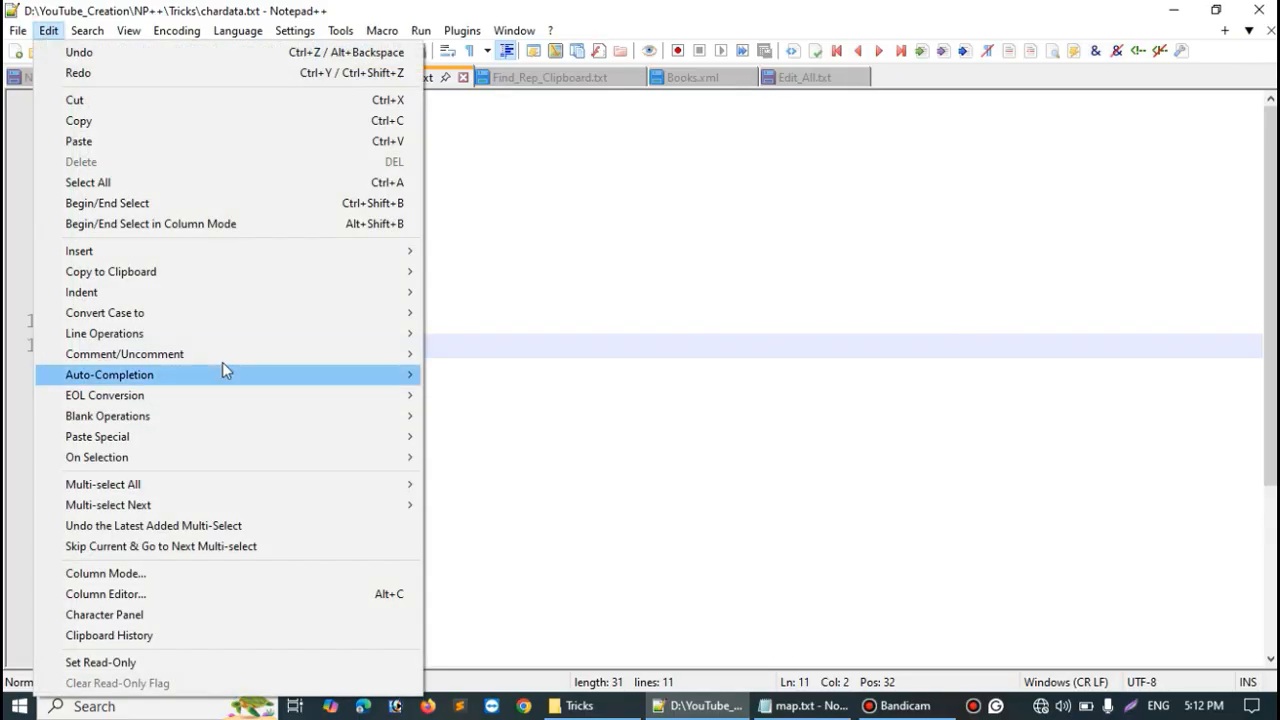
mouse_move(222, 340)
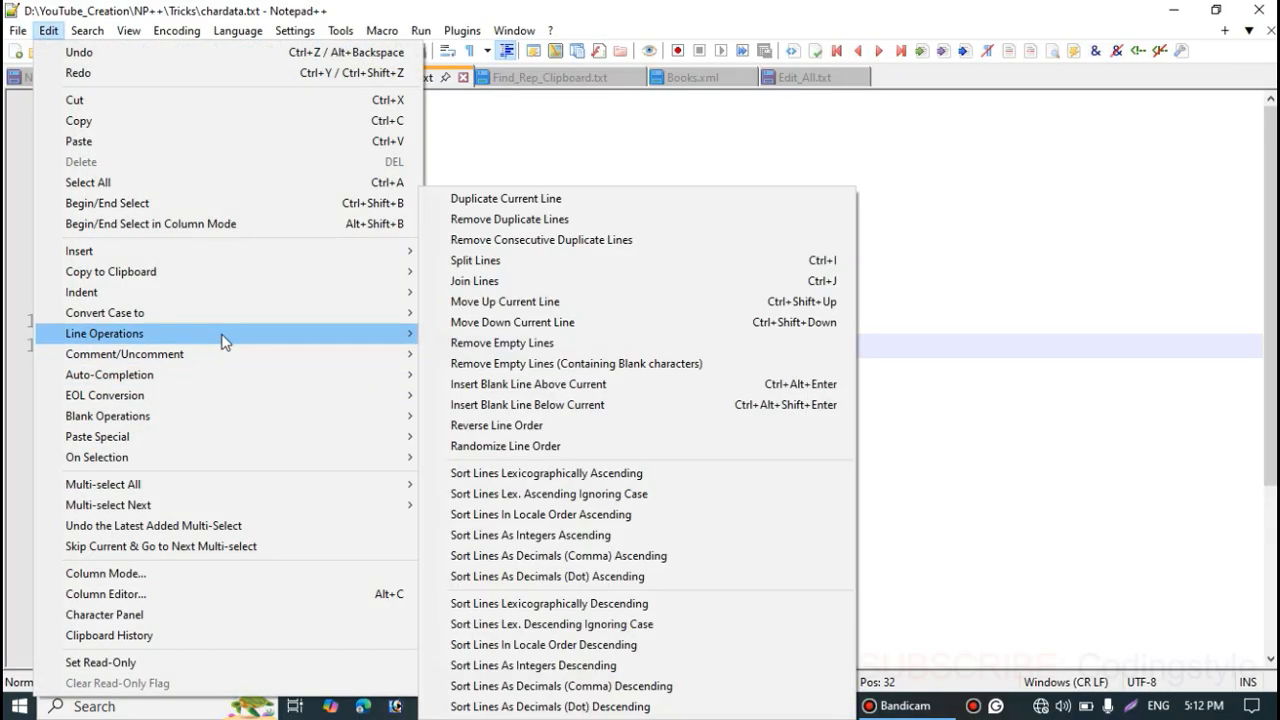
click(669, 478)
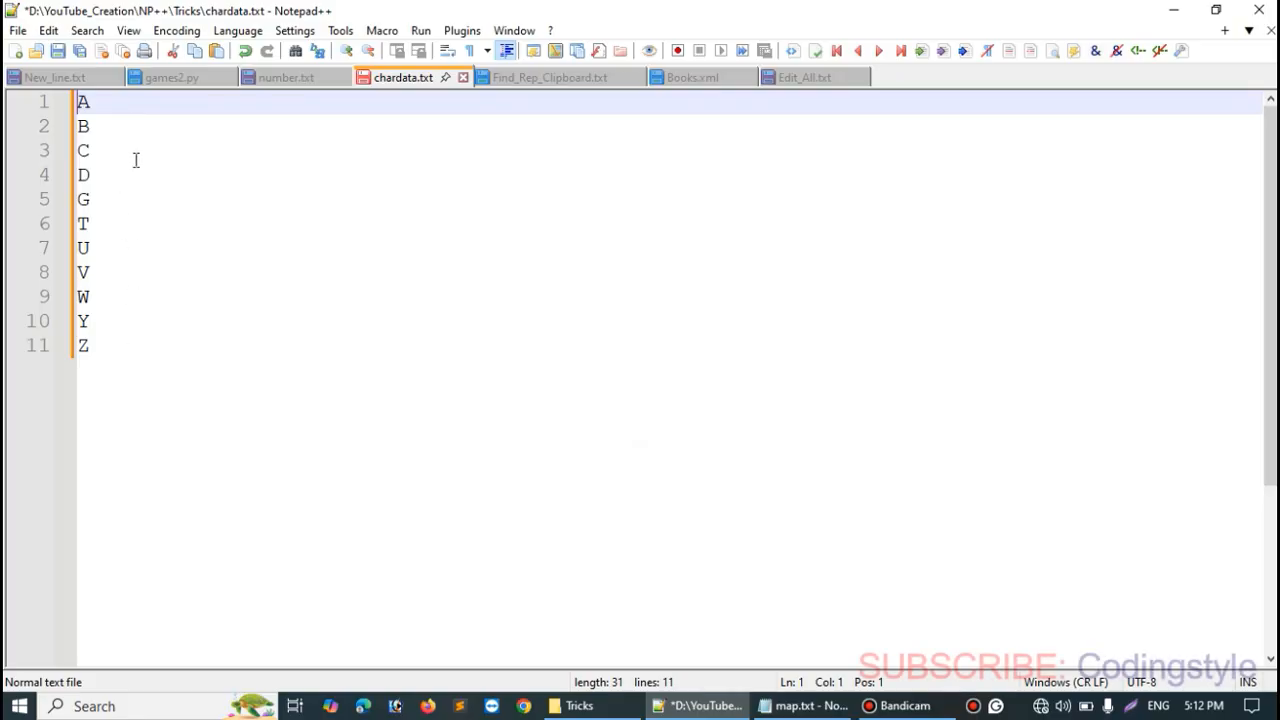
- Sort the lines of chardata.txt lexicographically in descending order and check the resulting letter order
click(48, 30)
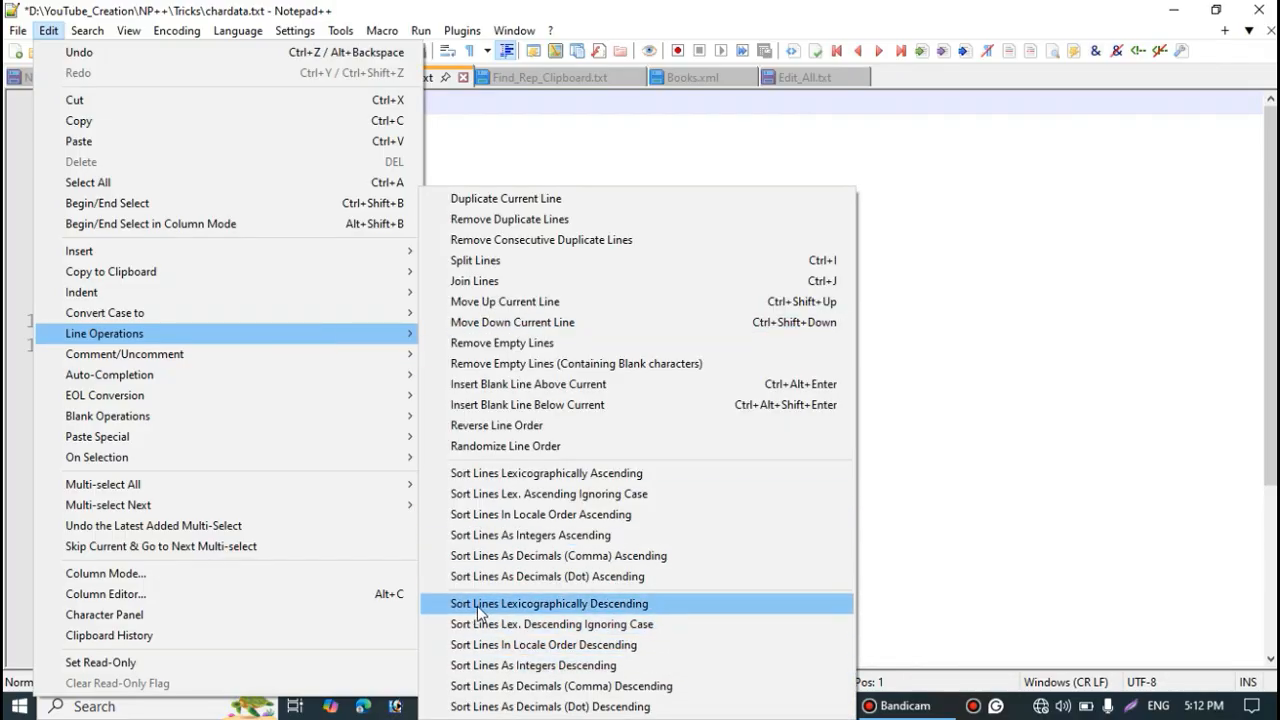
click(680, 604)
click(134, 106)
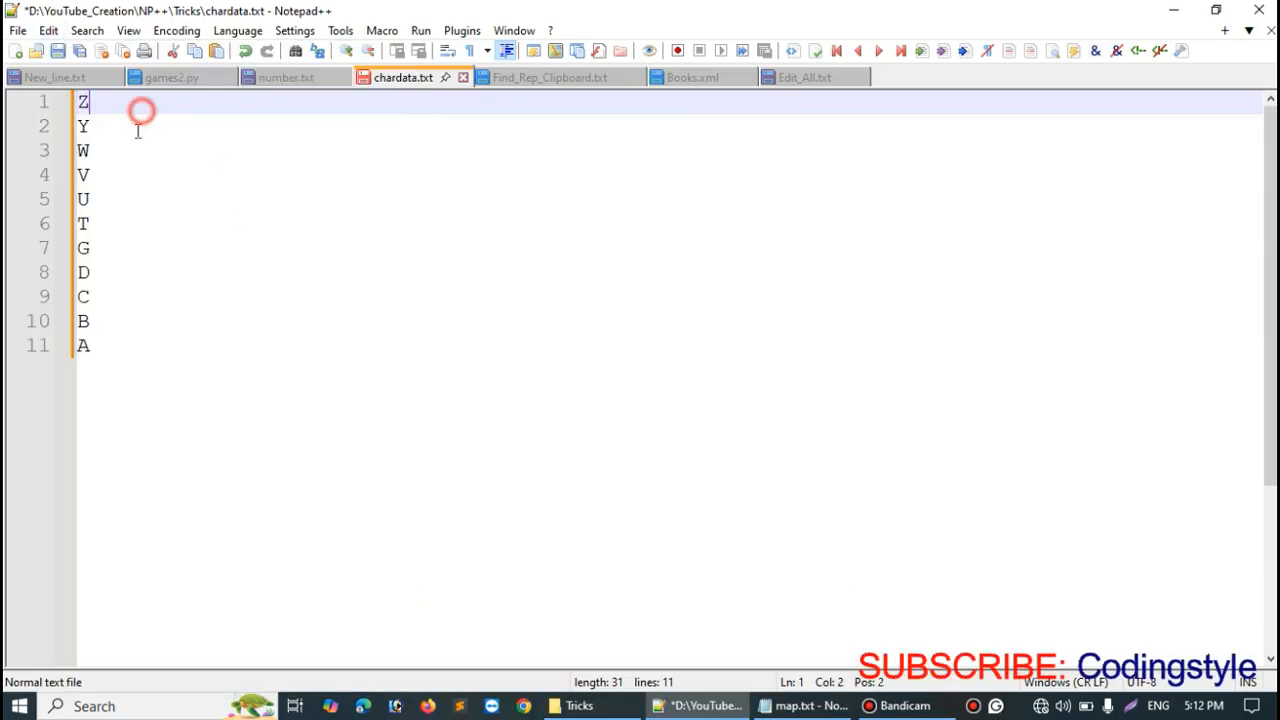
click(134, 129)
click(134, 171)
click(129, 258)
click(125, 321)
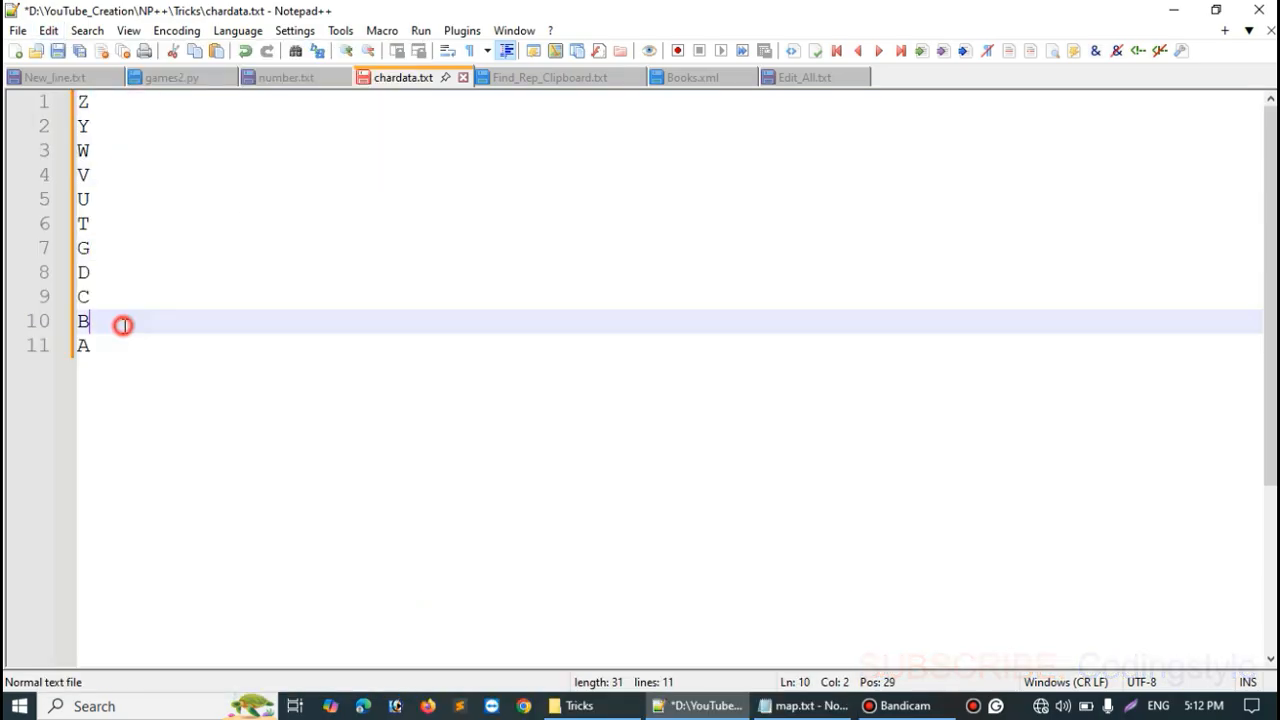
click(119, 346)
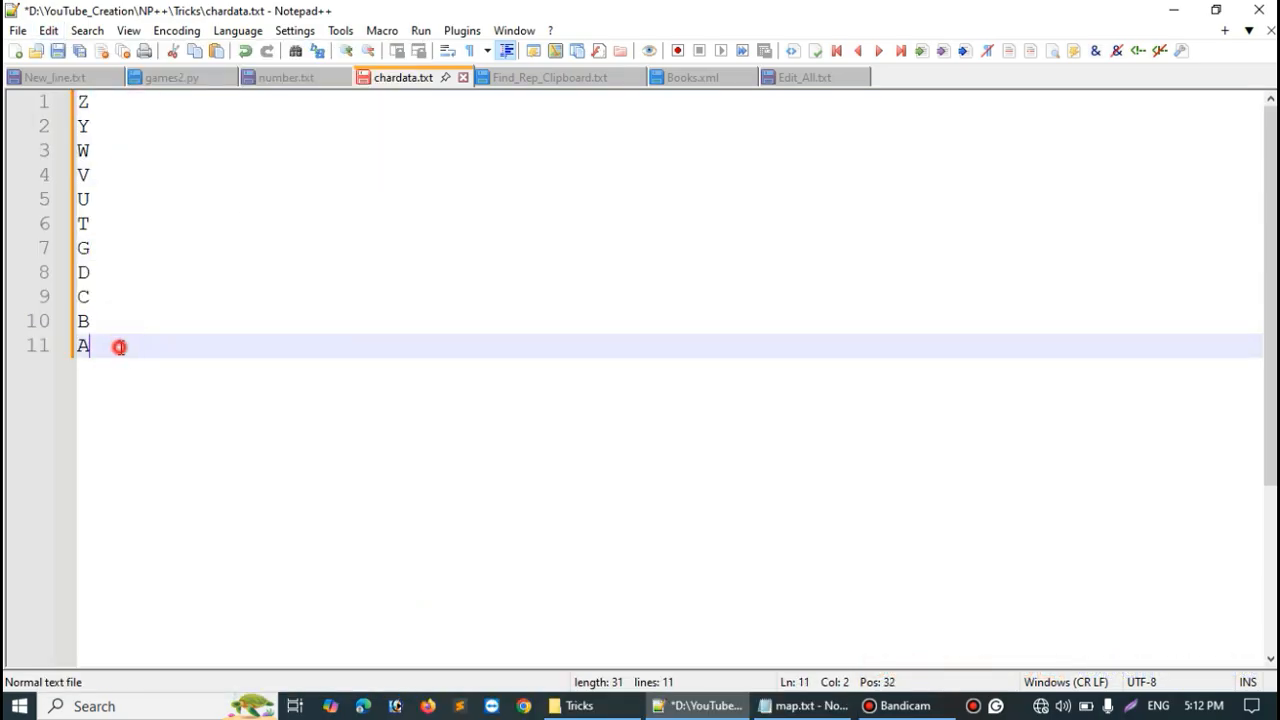
click(366, 320)
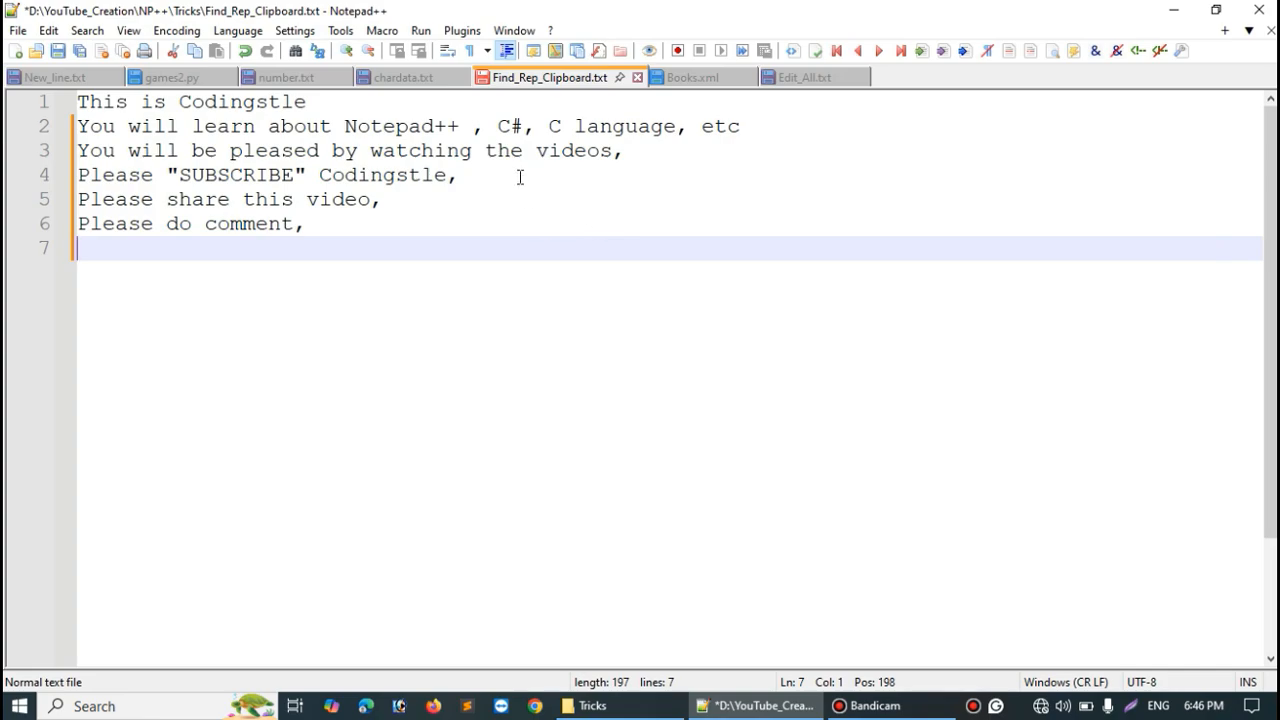
- Replace every comma with a period throughout Find_Rep_Clipboard.txt
click(484, 130)
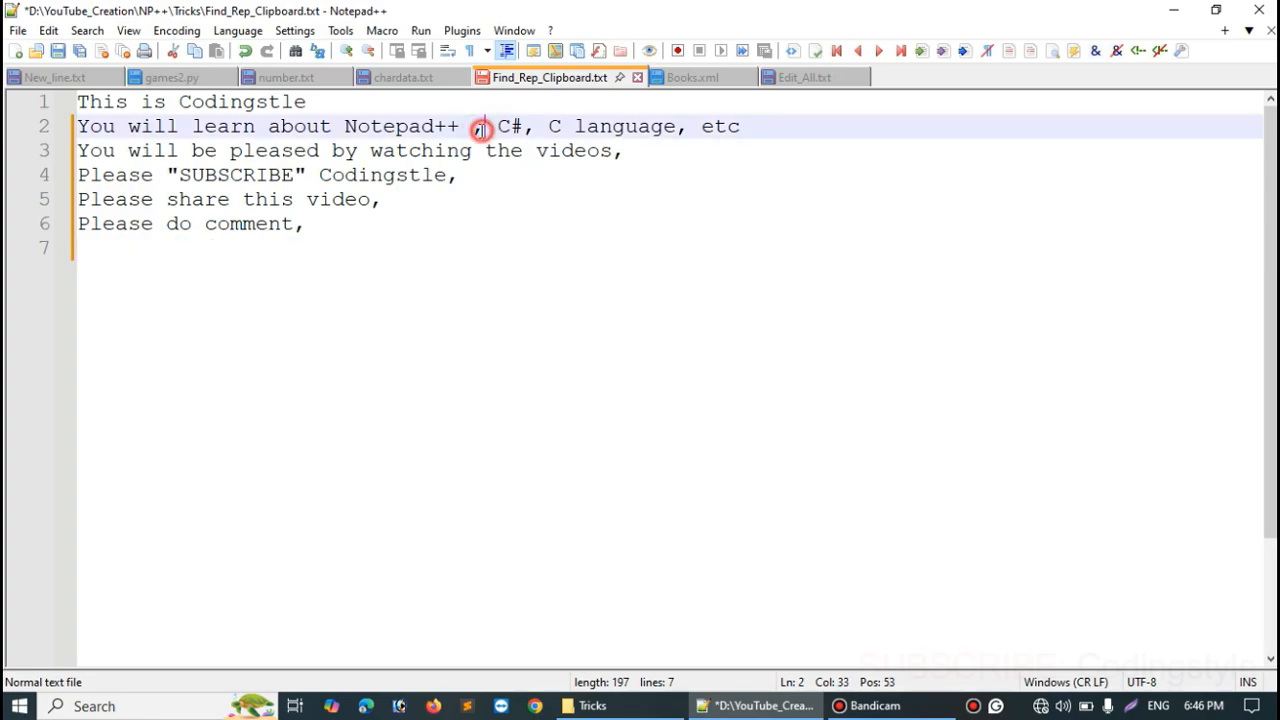
click(560, 241)
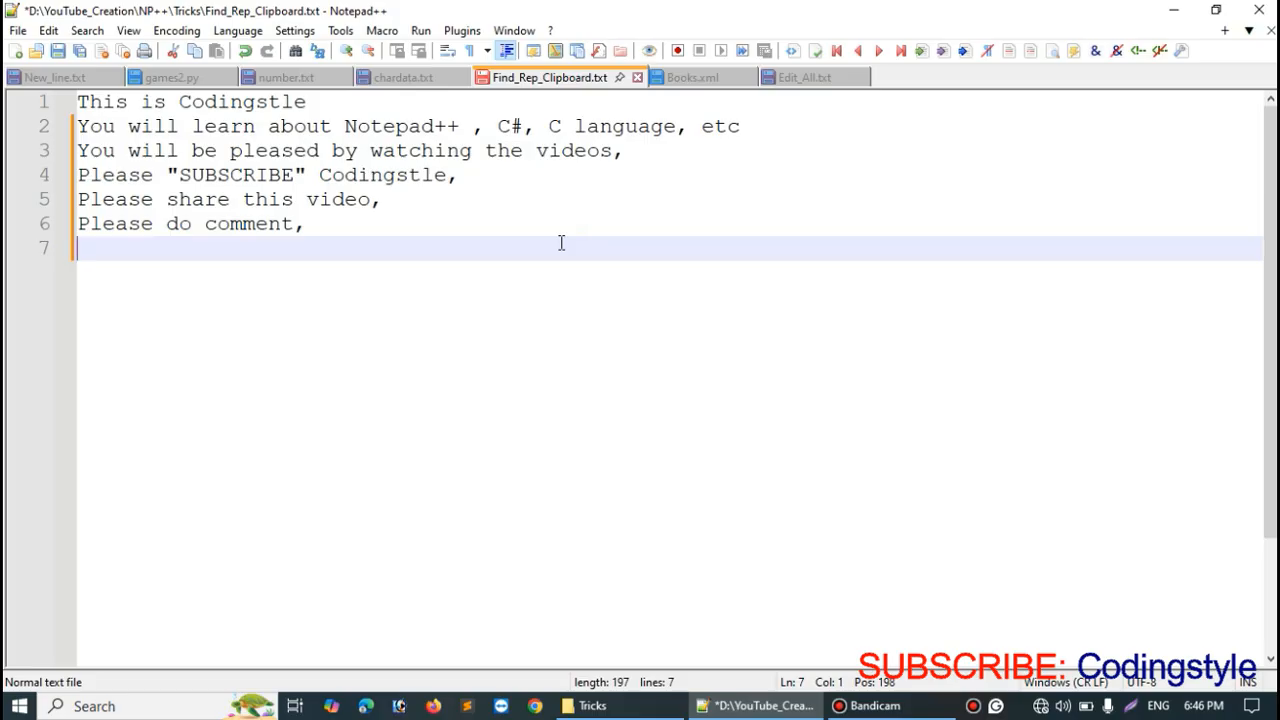
key(ctrl+h)
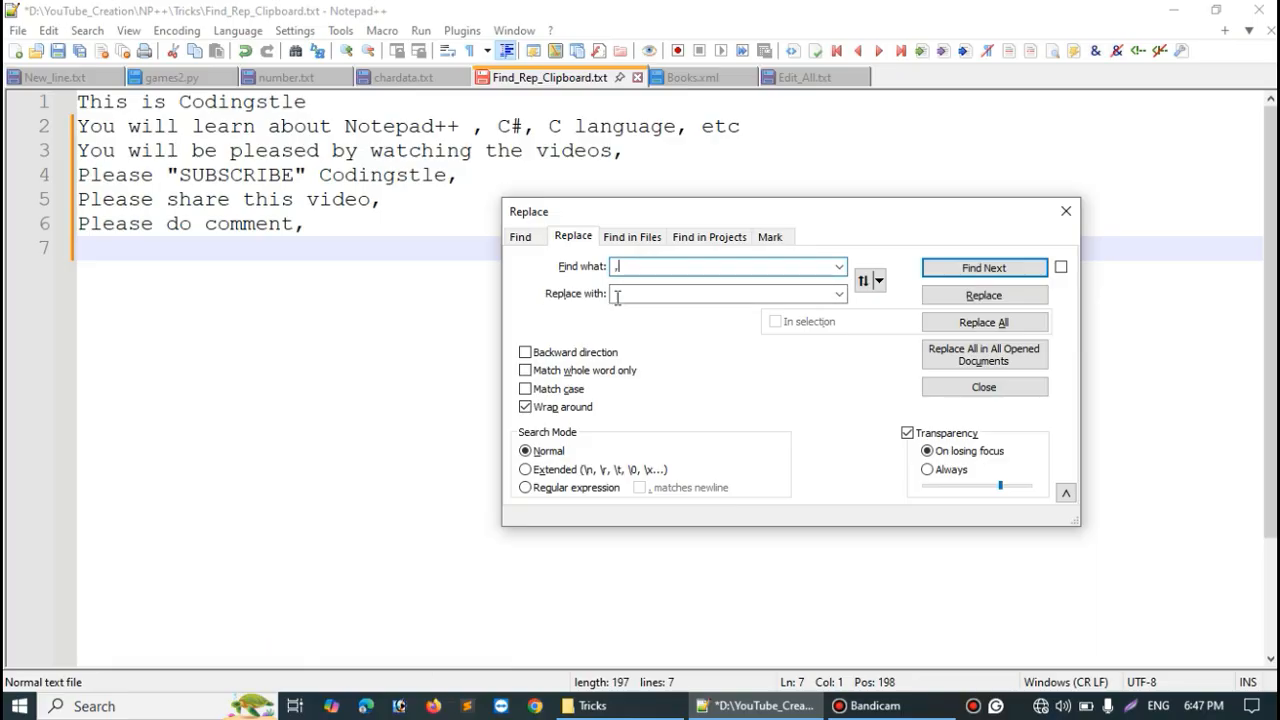
click(622, 294)
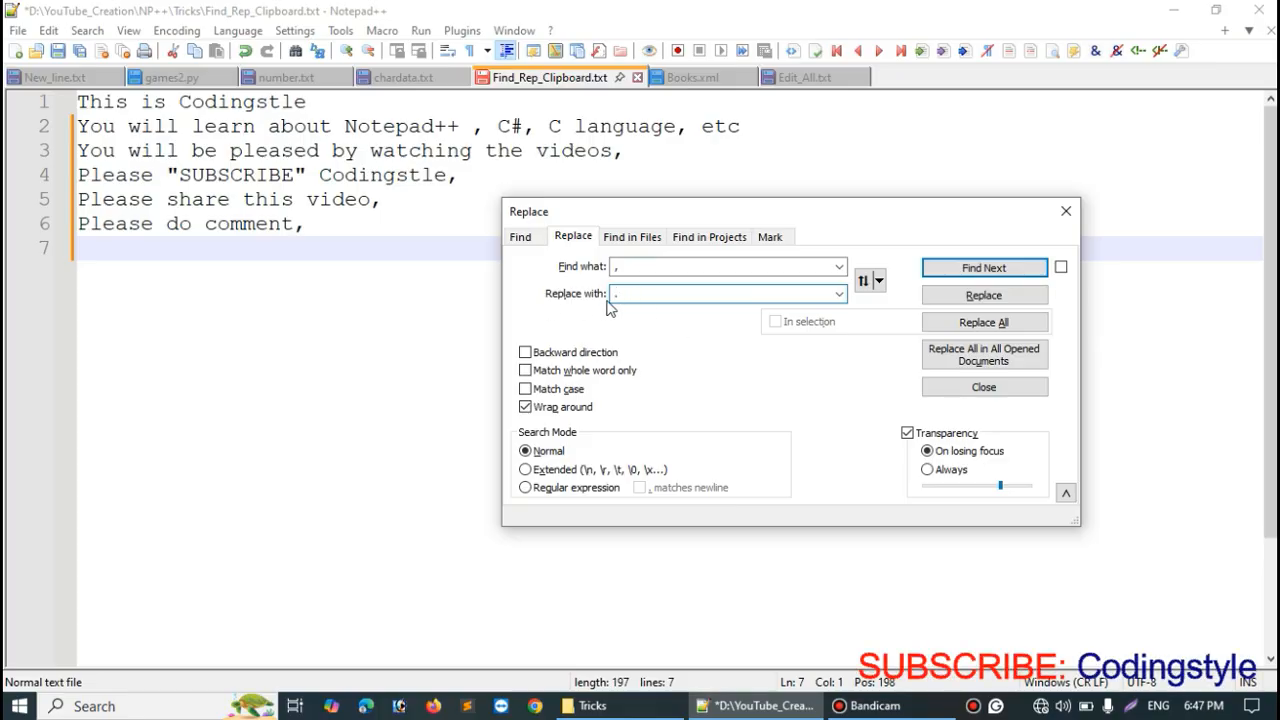
click(977, 323)
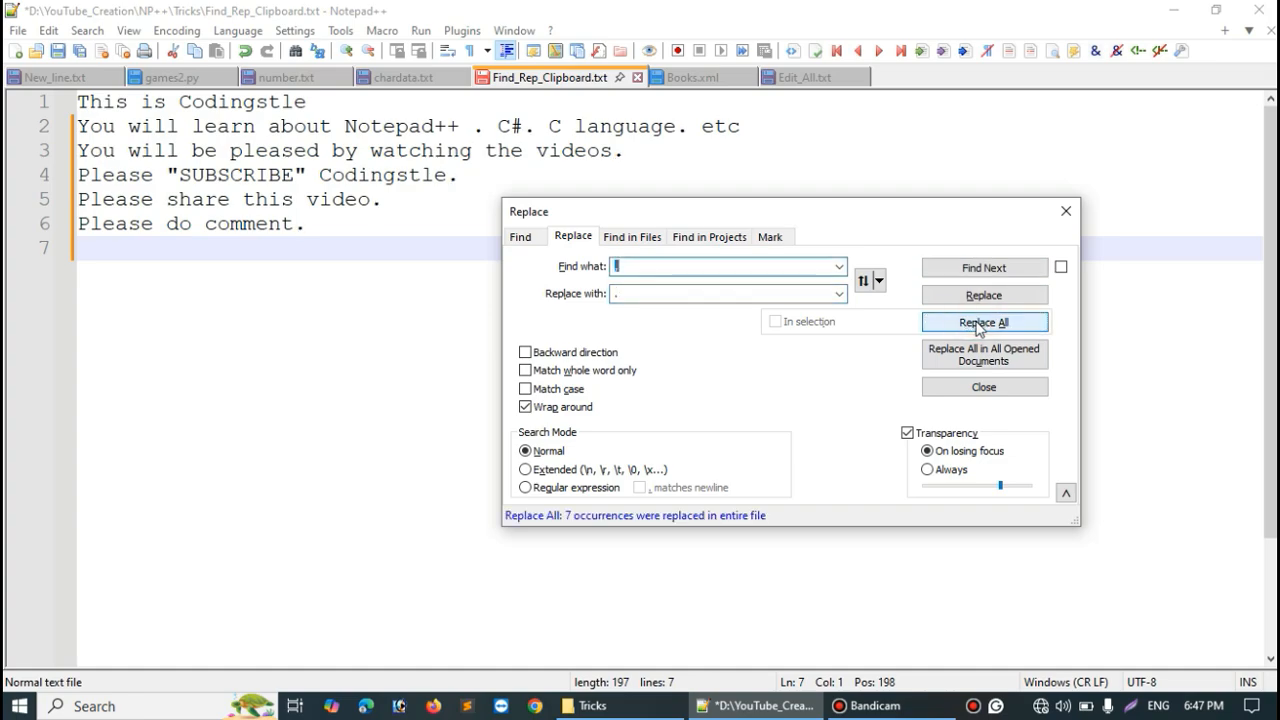
- Examine the replaced punctuation in lines 2 to 6 and close the Replace dialog
click(472, 128)
drag(460, 175, 447, 175)
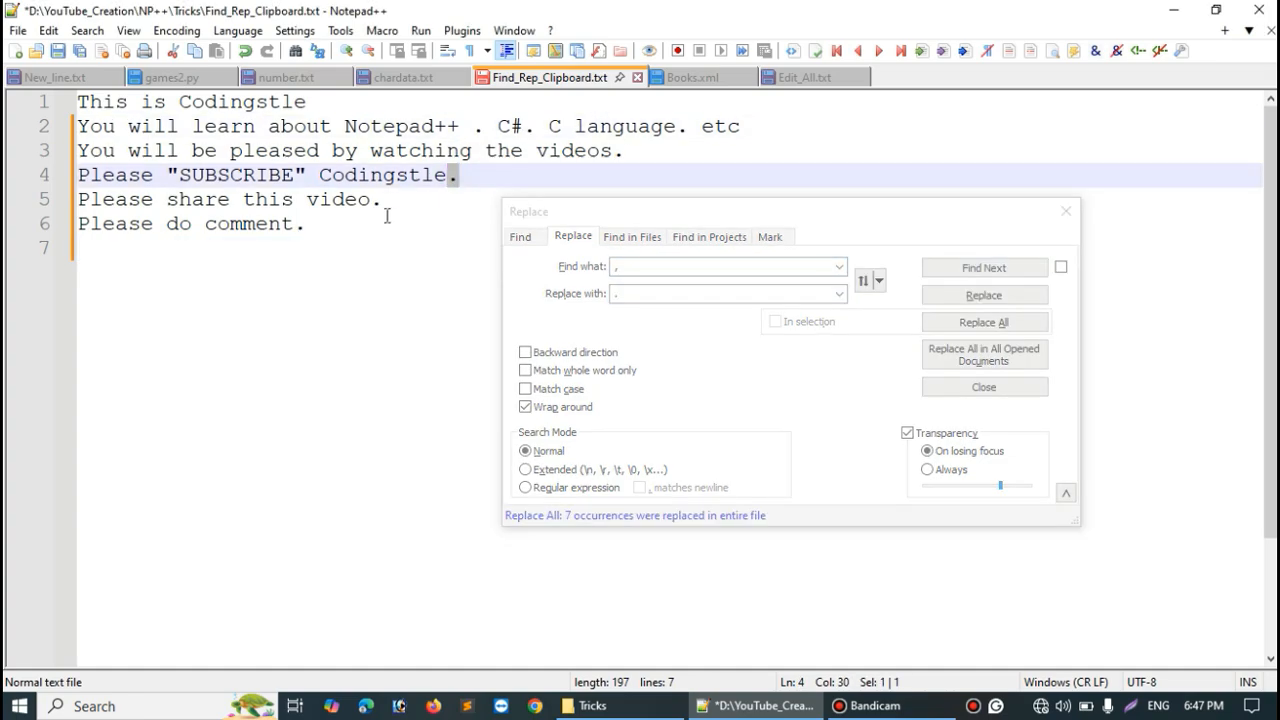
drag(373, 200, 383, 200)
drag(297, 224, 307, 224)
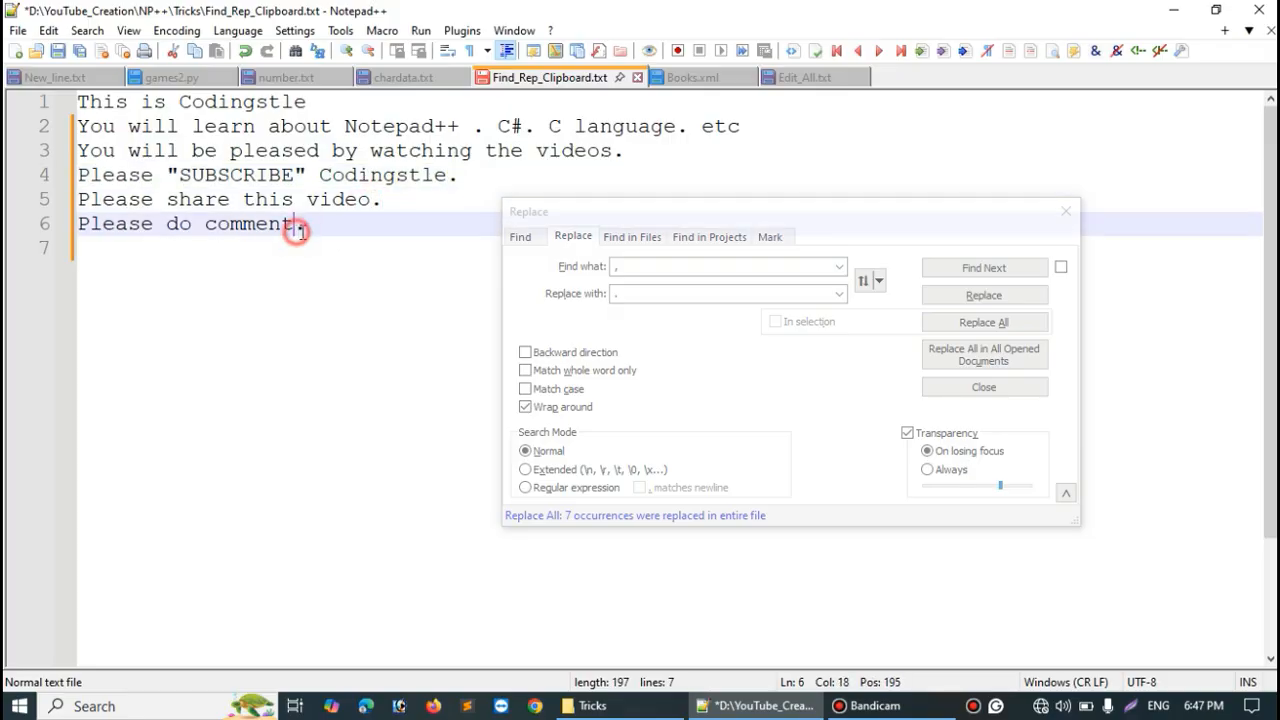
click(315, 224)
drag(390, 204, 349, 206)
click(326, 331)
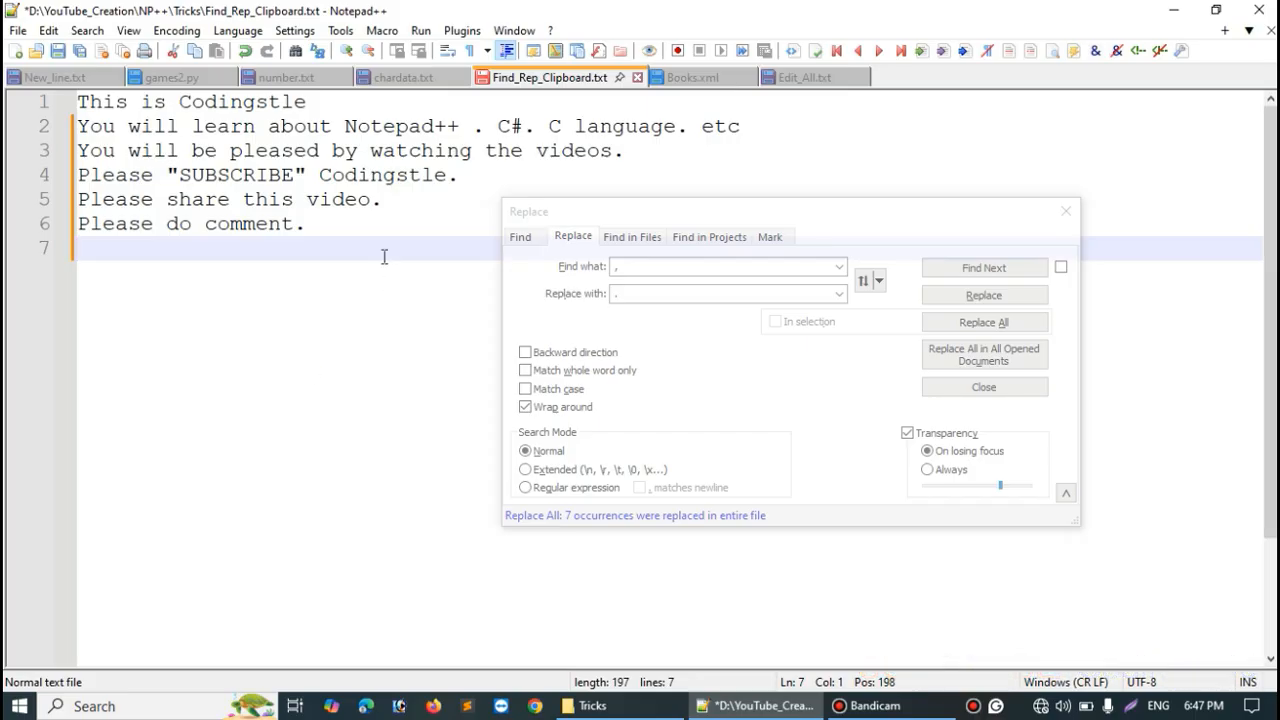
click(1063, 211)
click(596, 219)
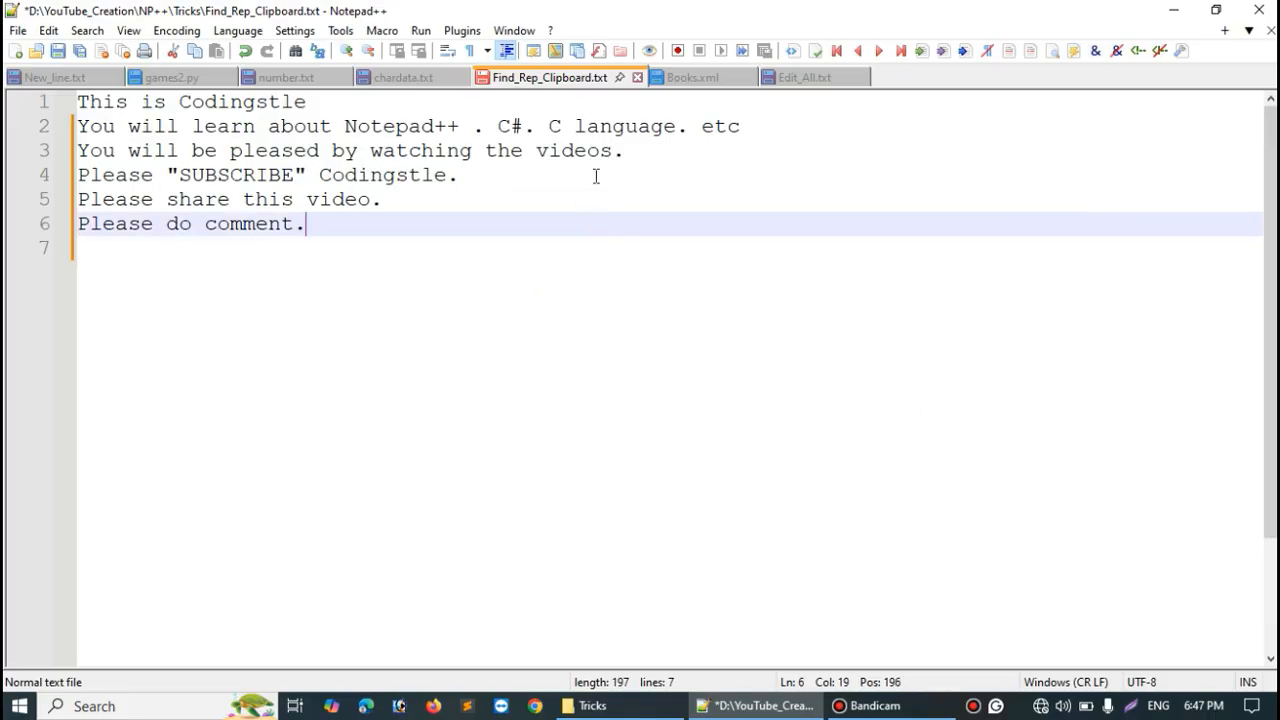
click(655, 153)
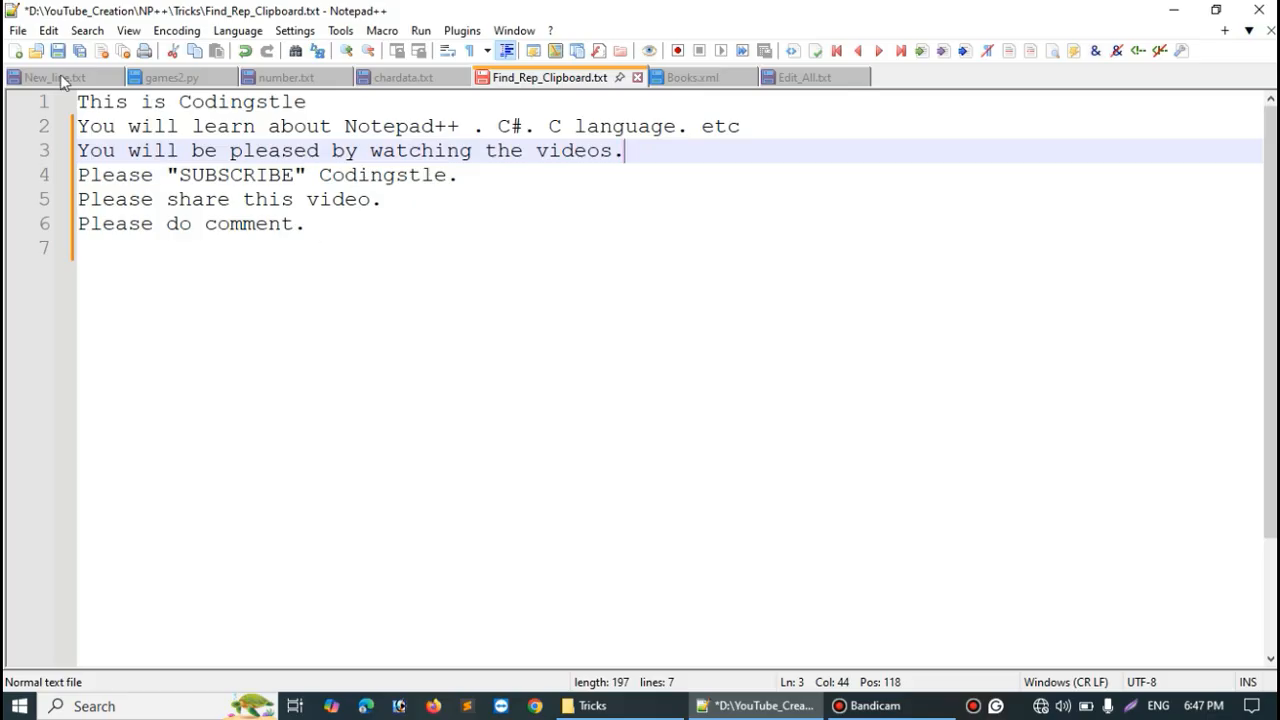
- Show the clipboard history and copy the words "videos", "watching" and "SUBSCRIBE" from the text one after another
click(48, 30)
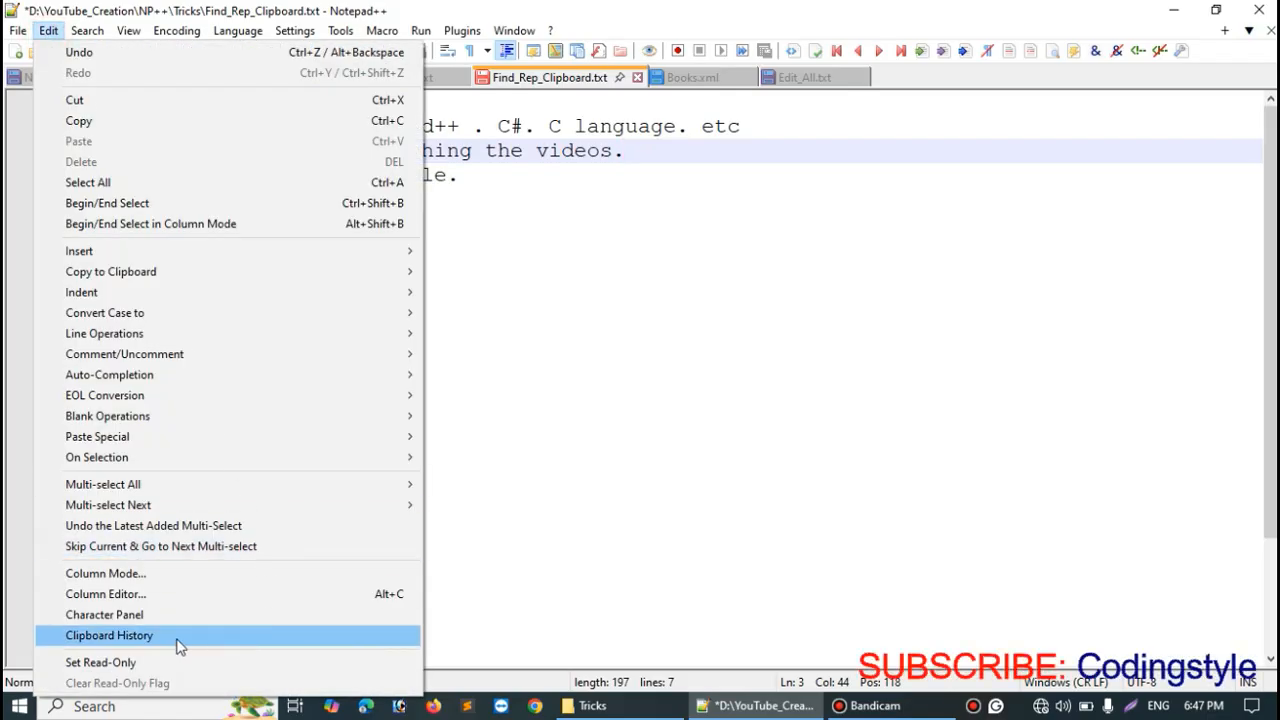
click(110, 636)
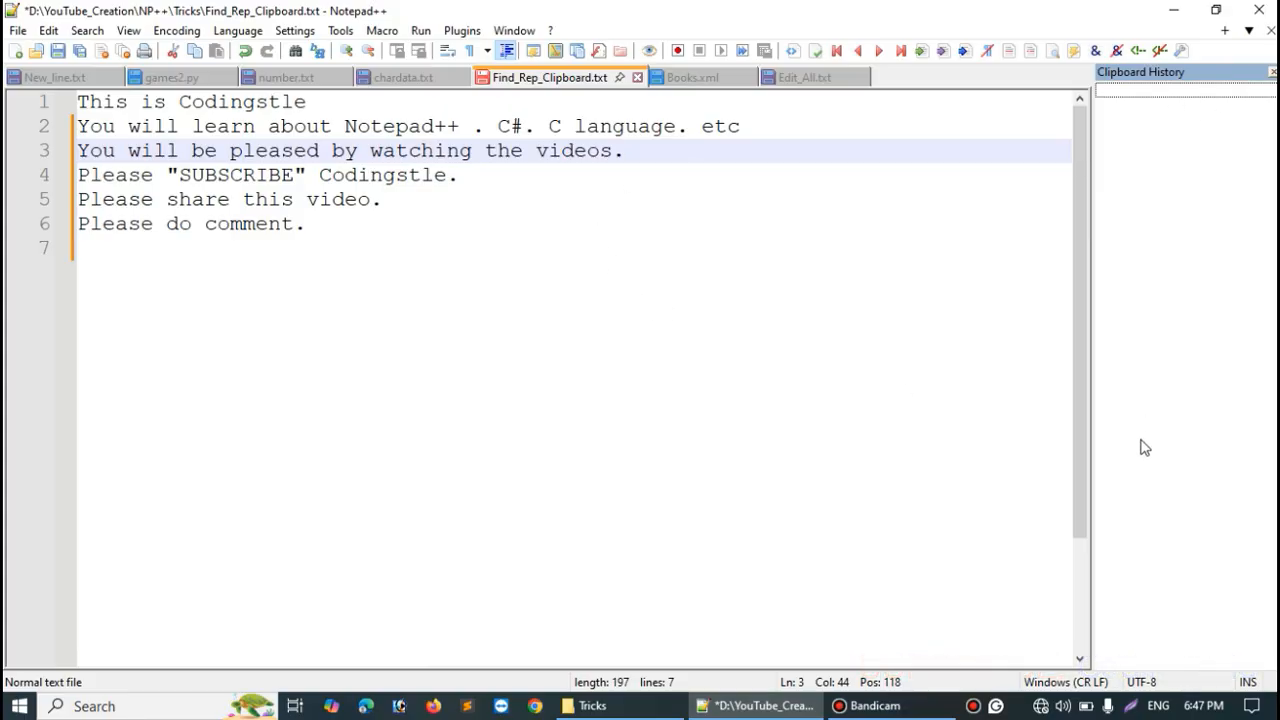
double_click(565, 150)
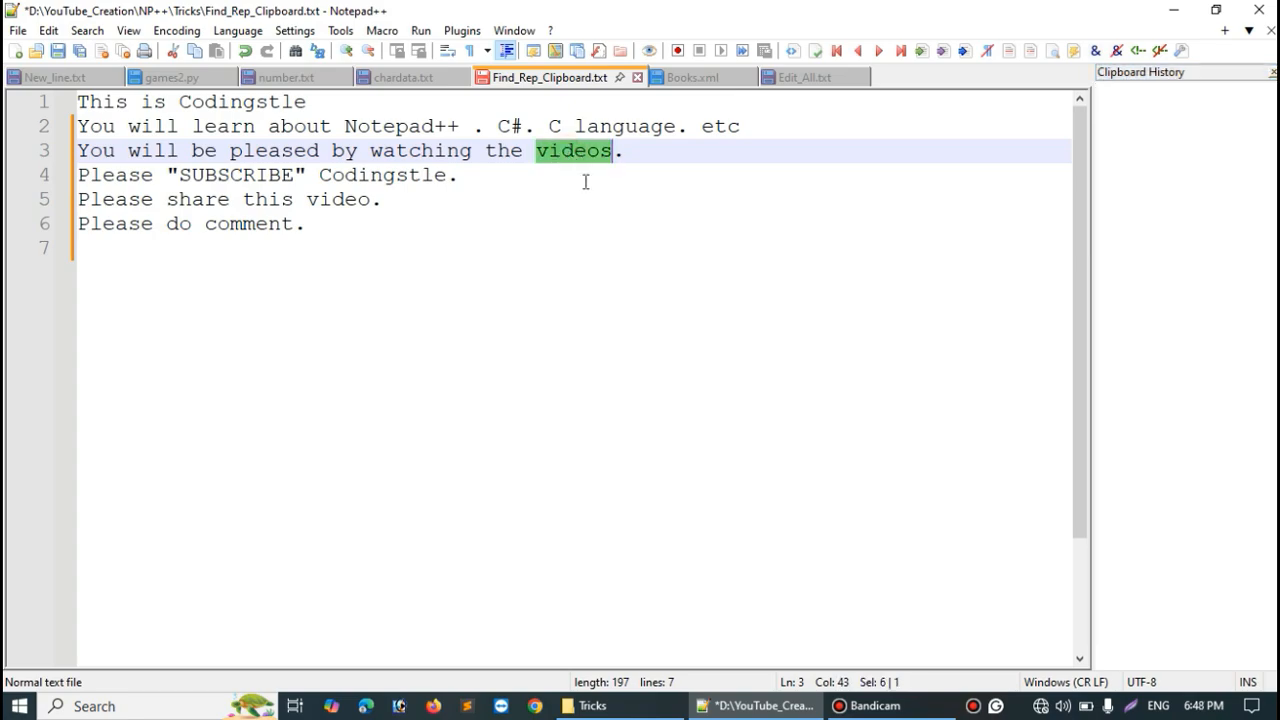
key(ctrl+c)
double_click(393, 154)
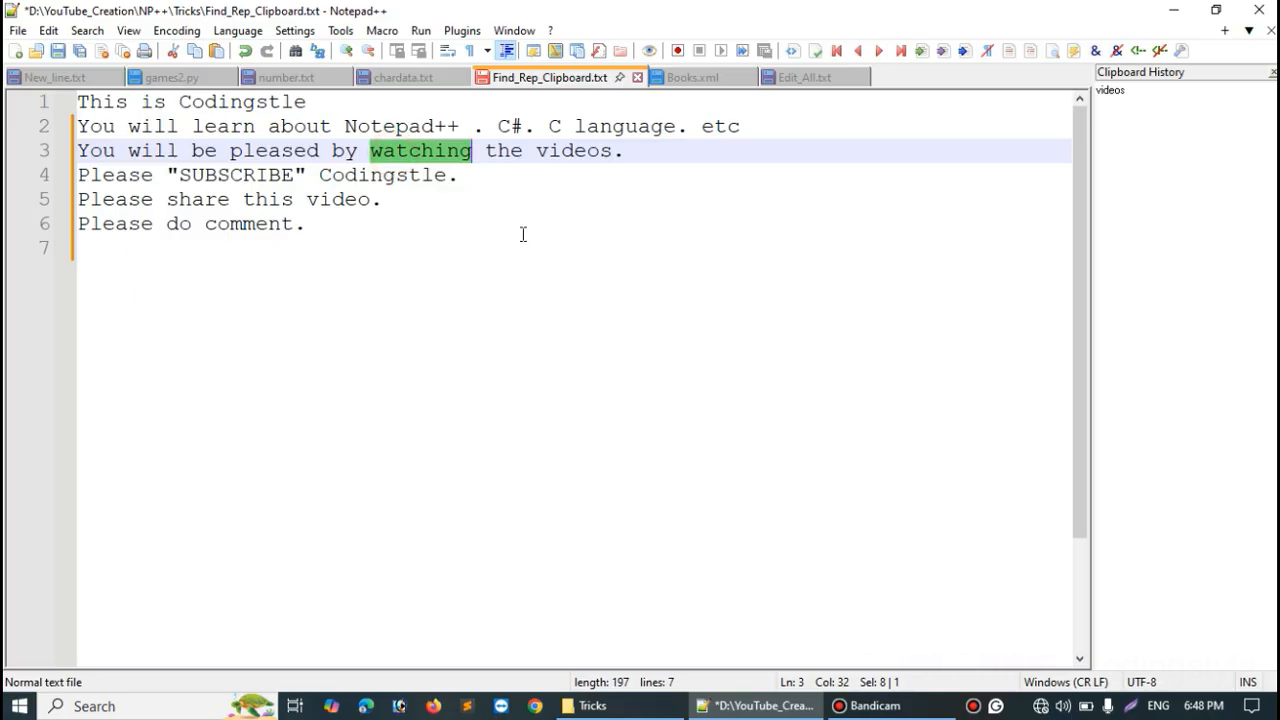
key(ctrl+c)
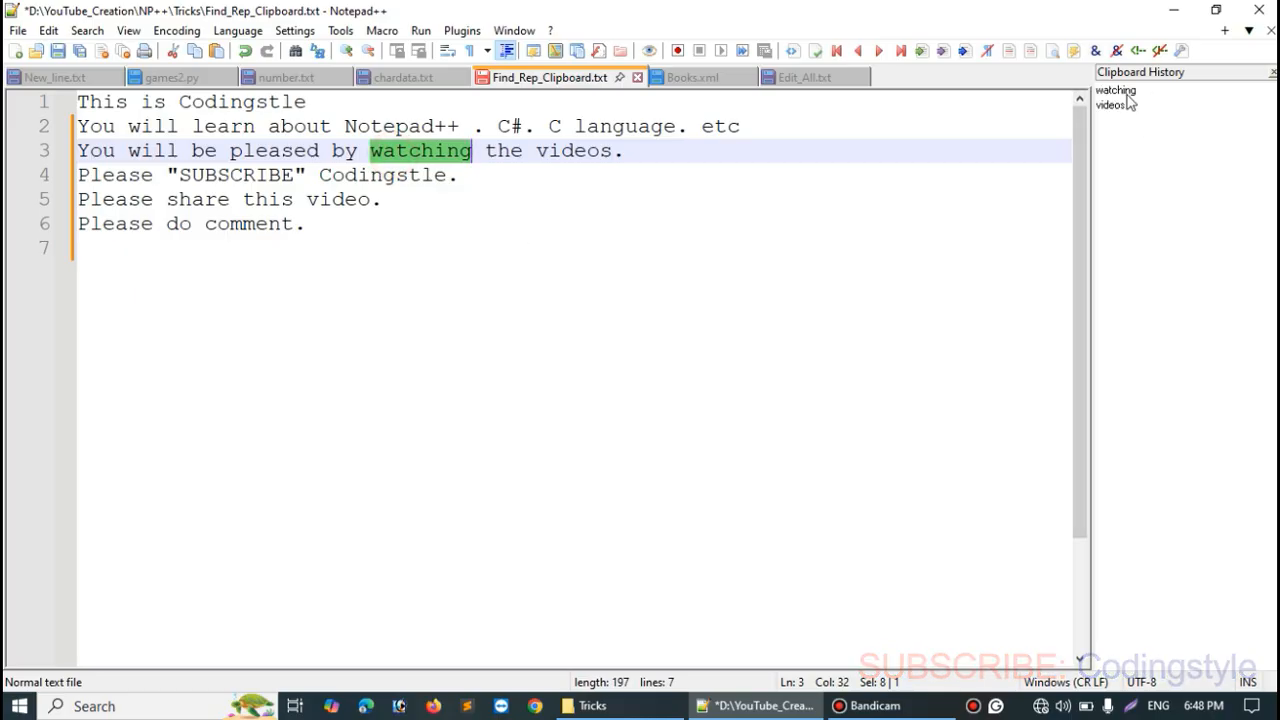
double_click(224, 178)
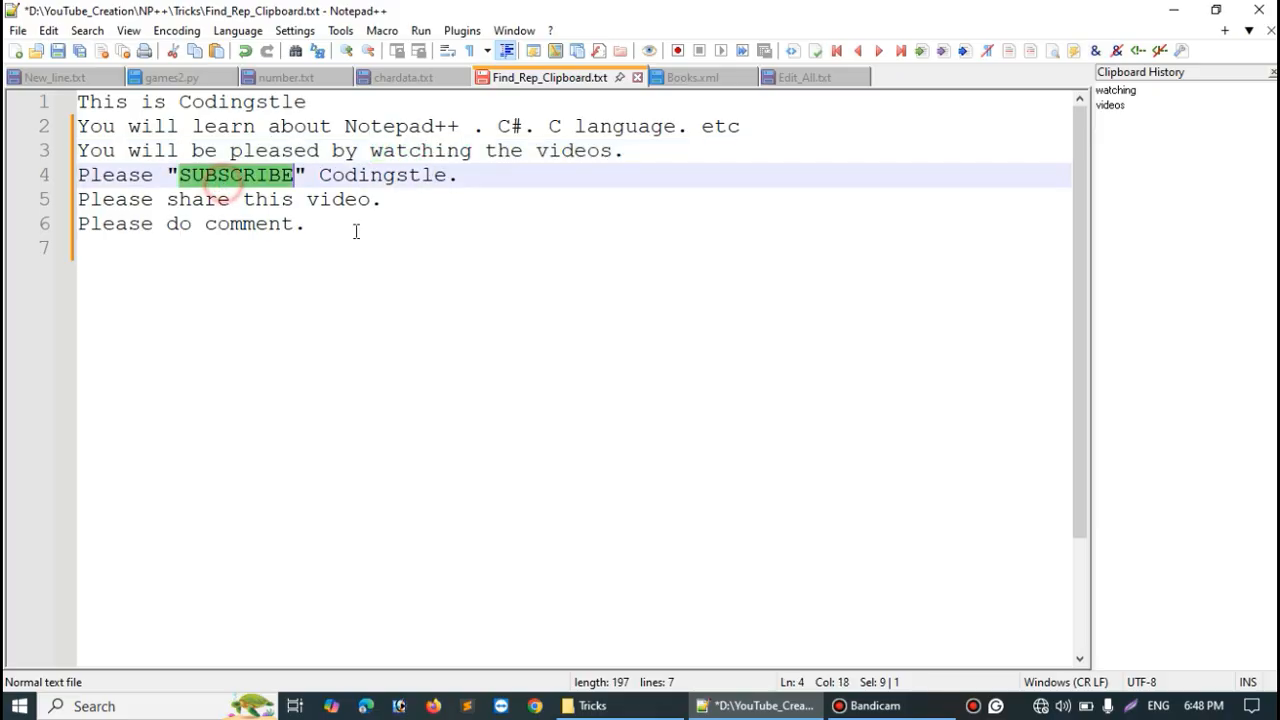
key(ctrl+c)
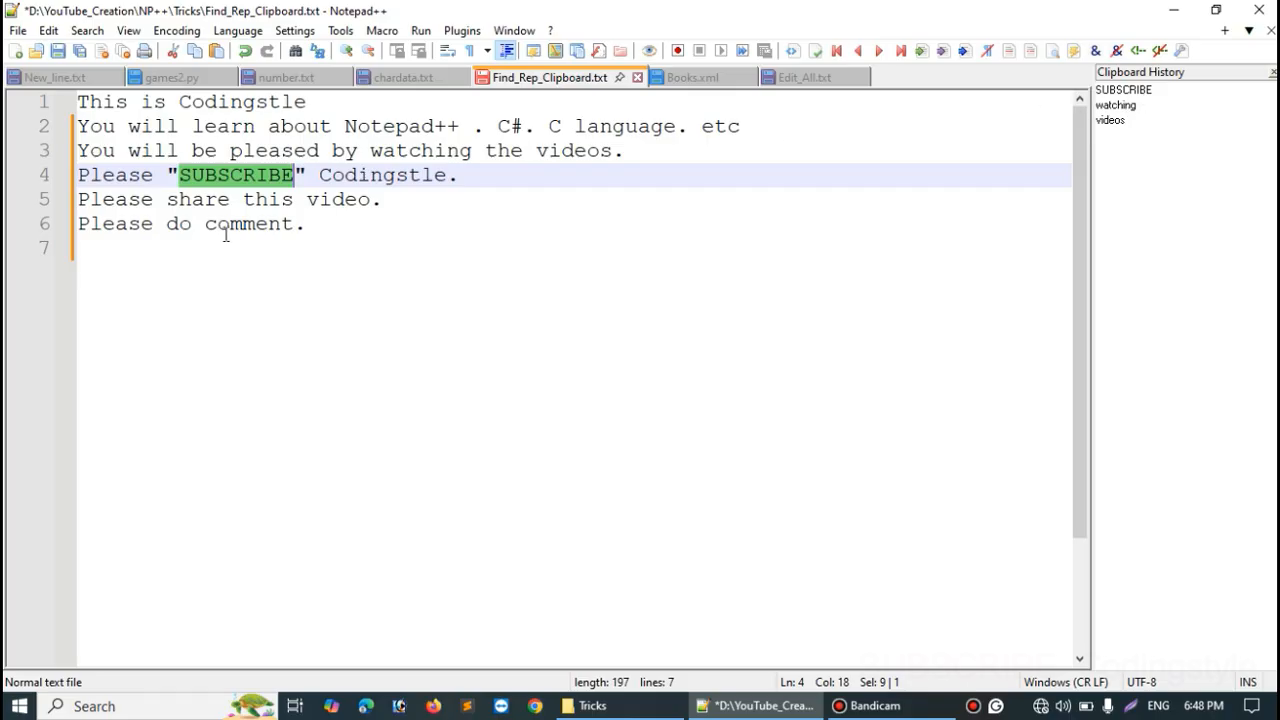
- Insert "watching" and "SUBSCRIBE" from the clipboard history on separate new lines below "Please do comment."
click(338, 225)
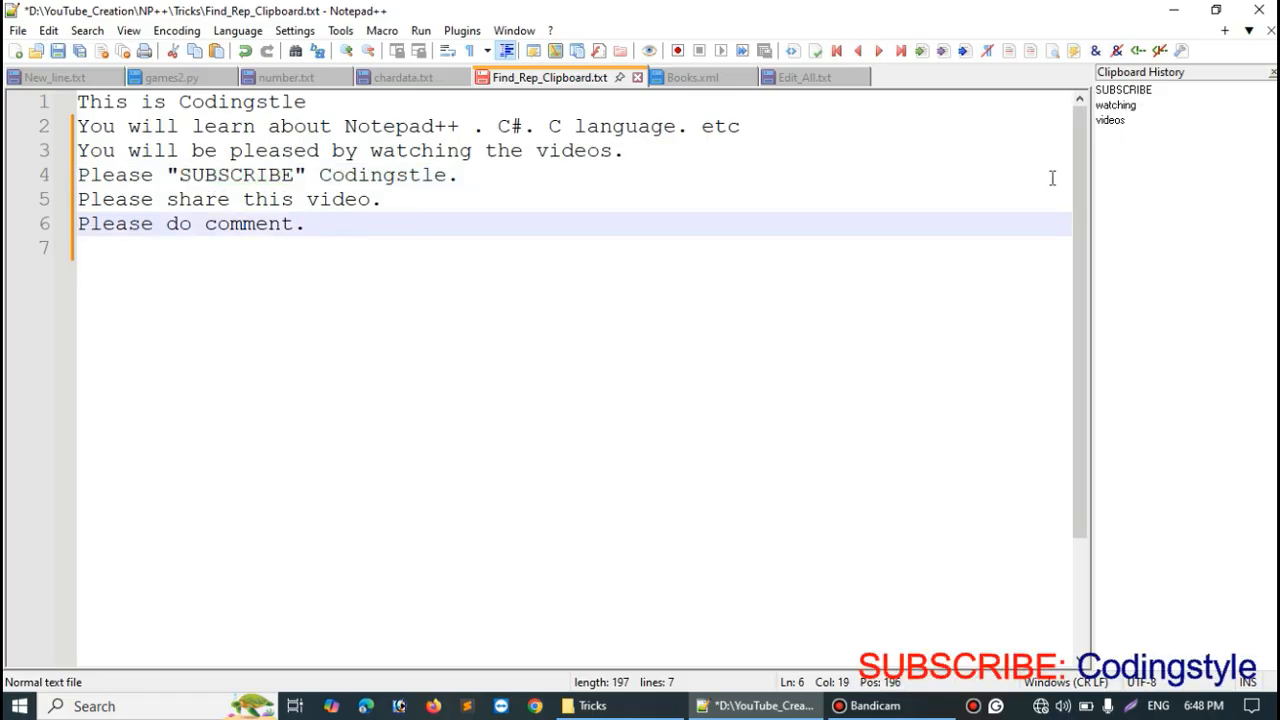
key(Return)
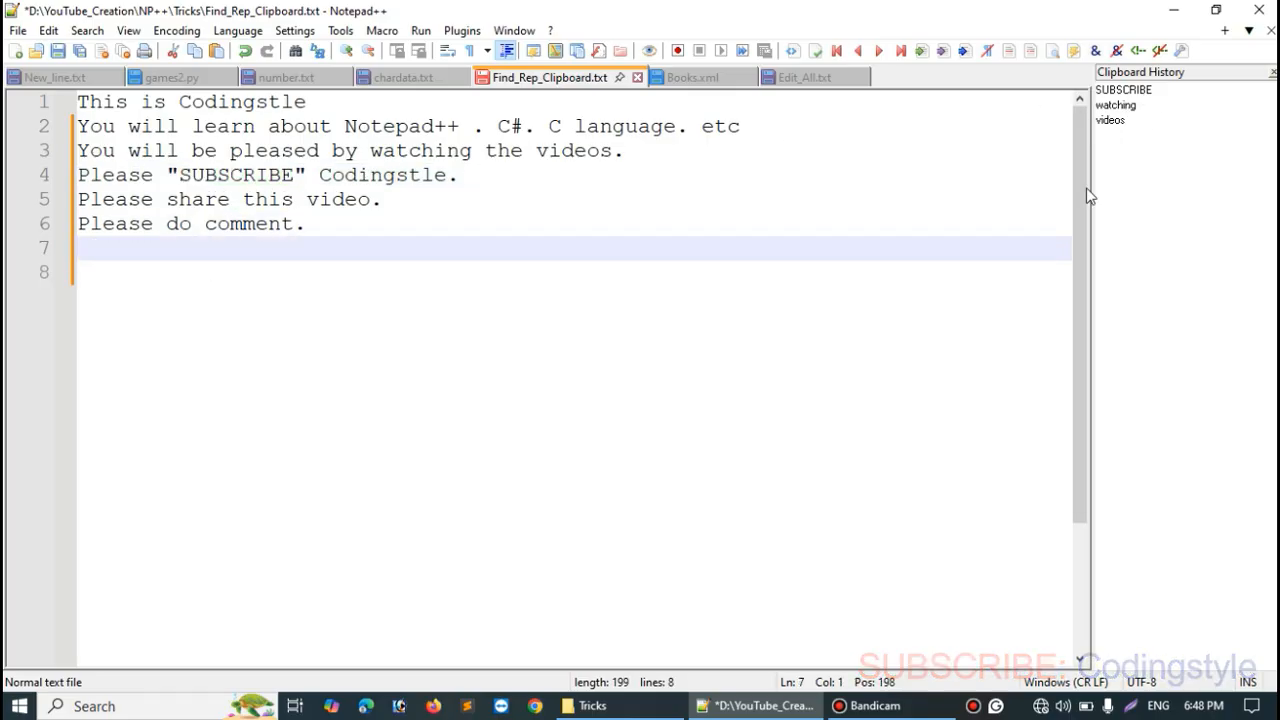
double_click(1118, 106)
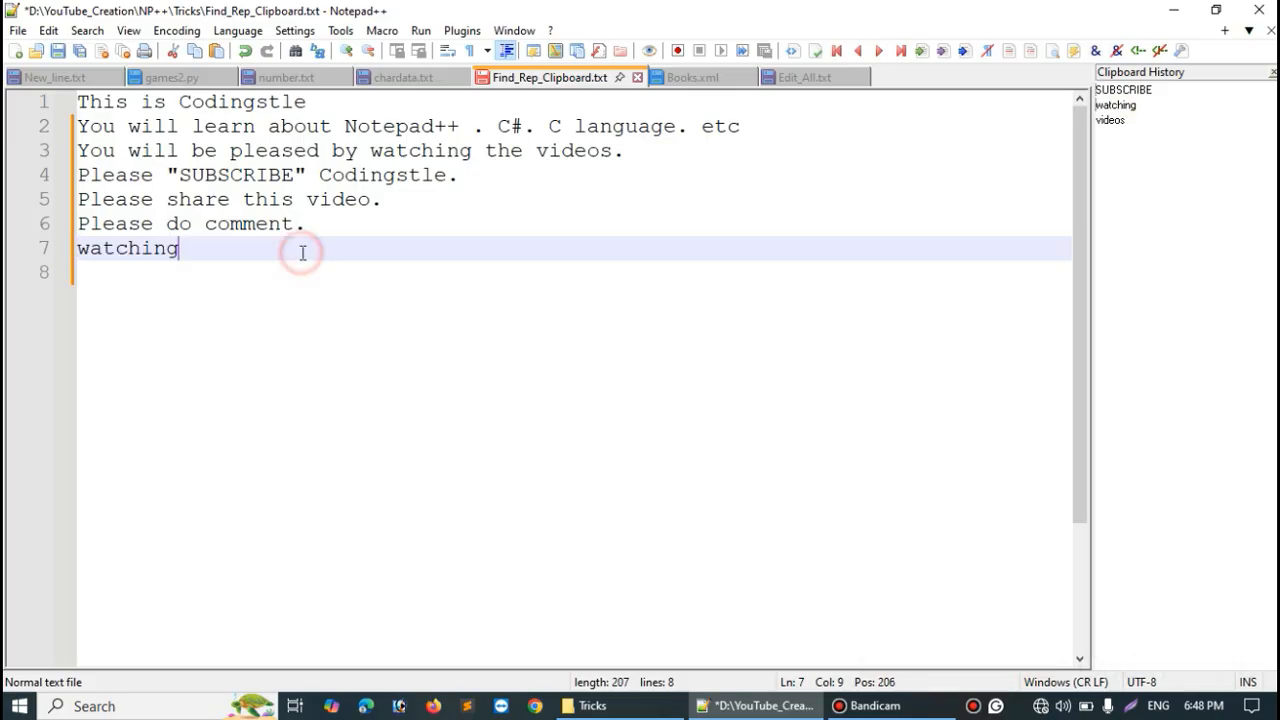
key(Return)
click(1147, 91)
double_click(1147, 91)
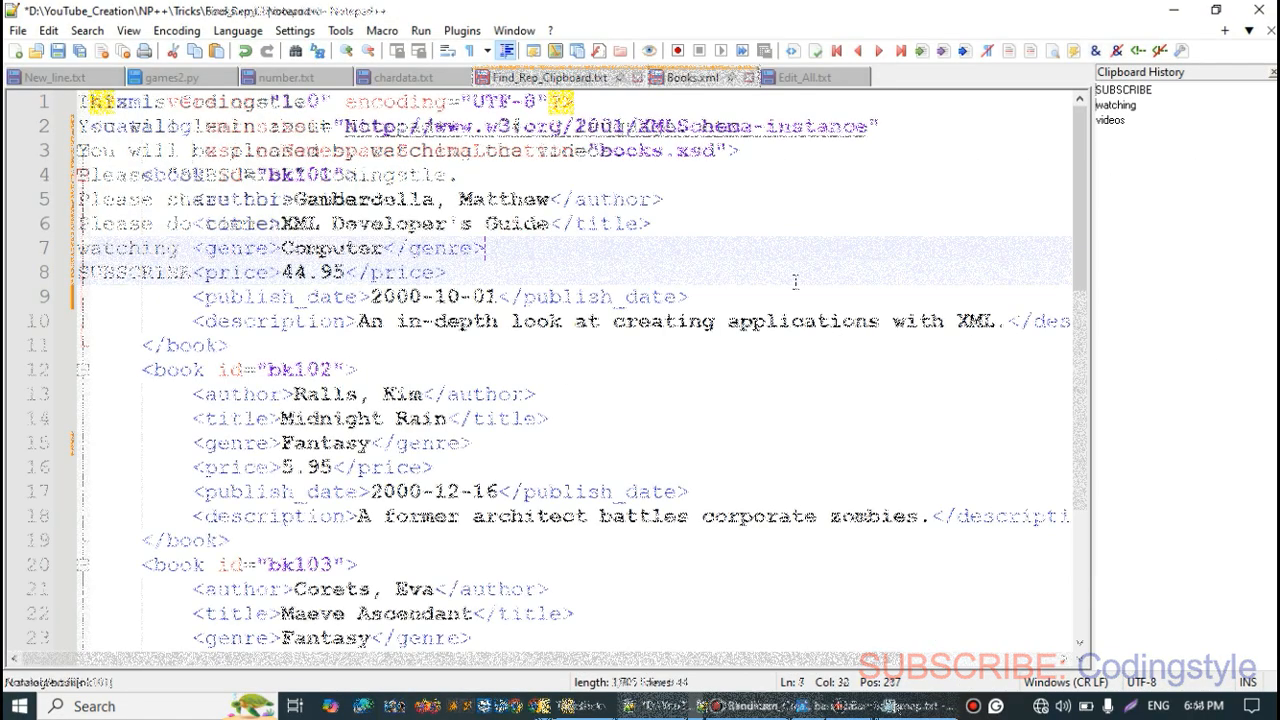
- Show all hidden characters in Books.xml and examine the indentation before the first book and author tags
click(696, 218)
click(680, 196)
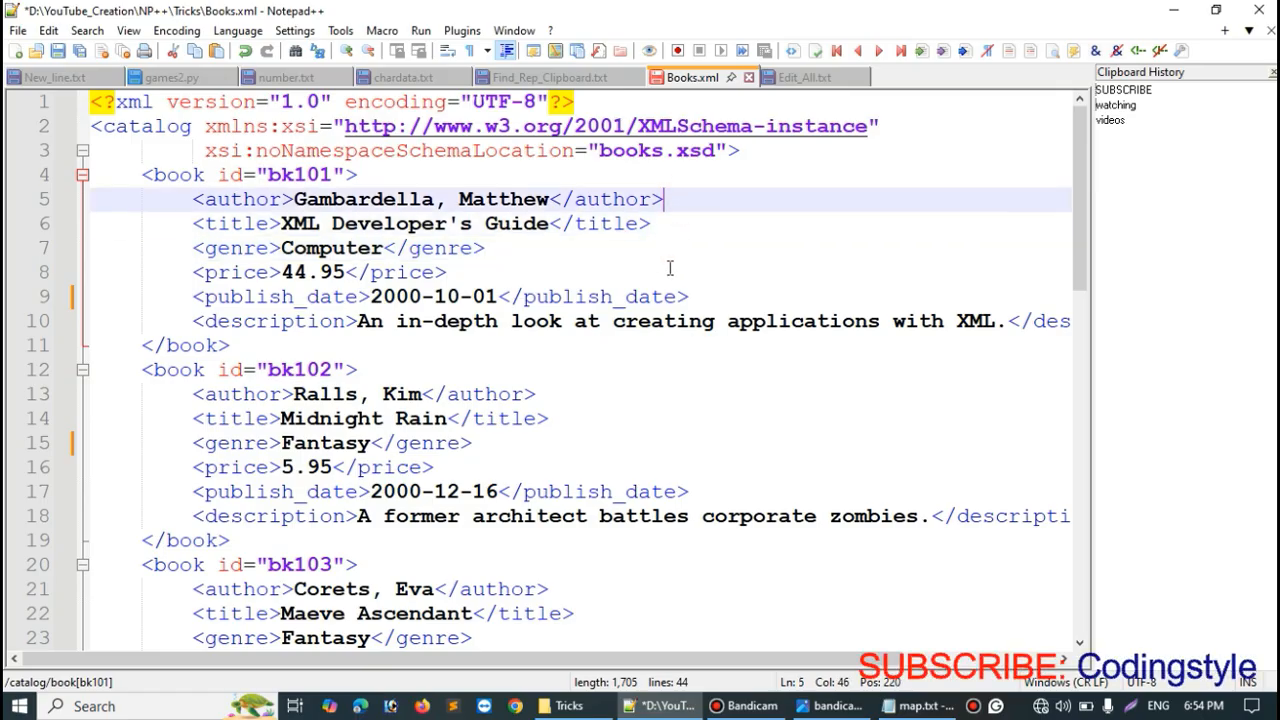
click(604, 266)
click(491, 247)
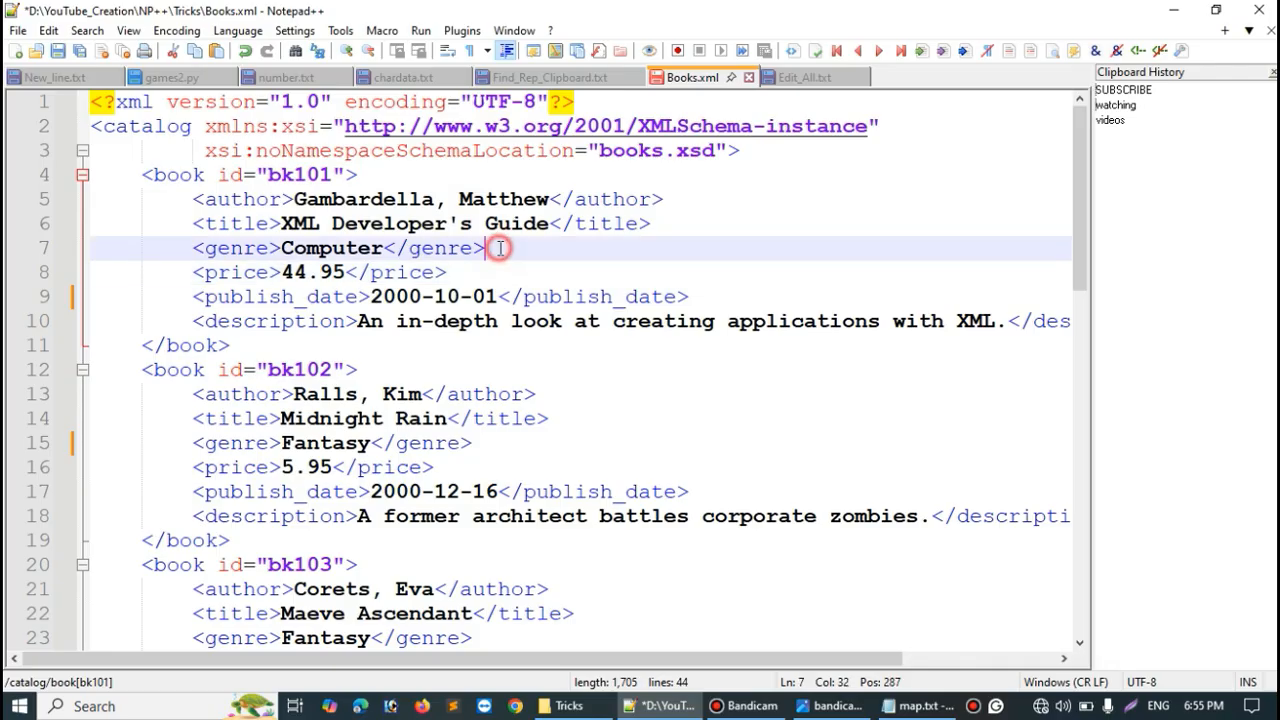
click(487, 266)
click(525, 370)
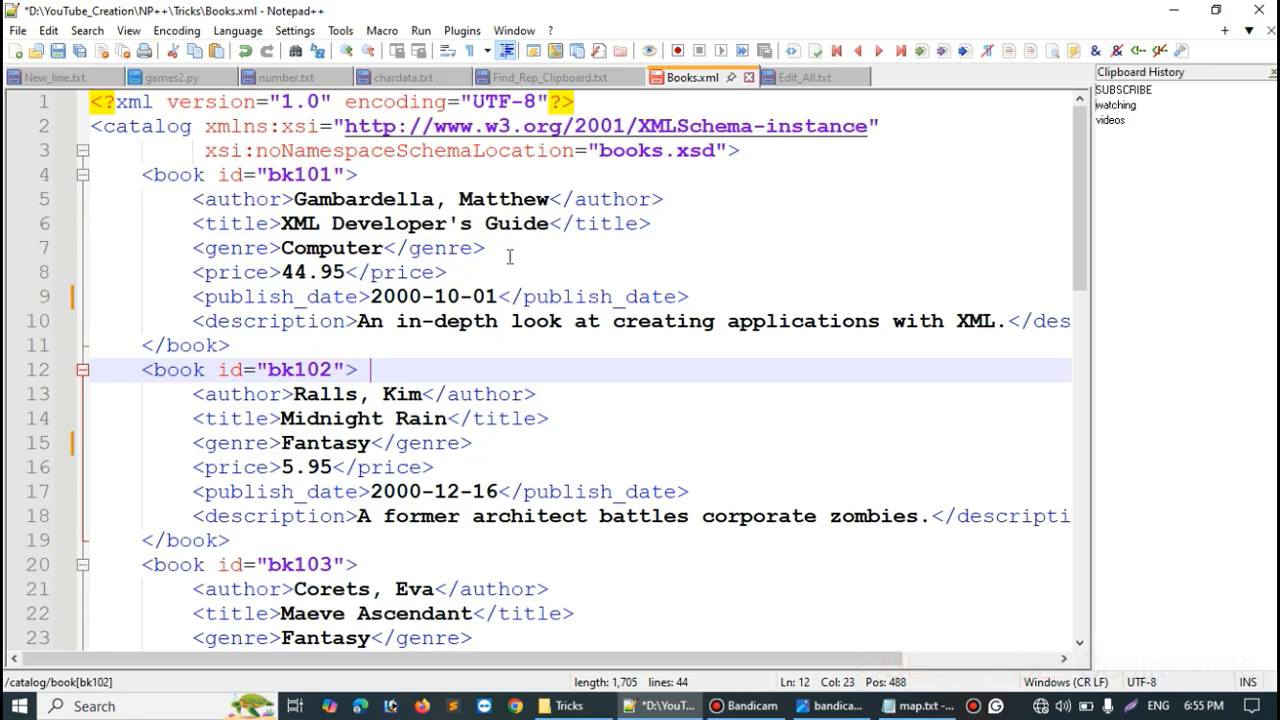
click(469, 51)
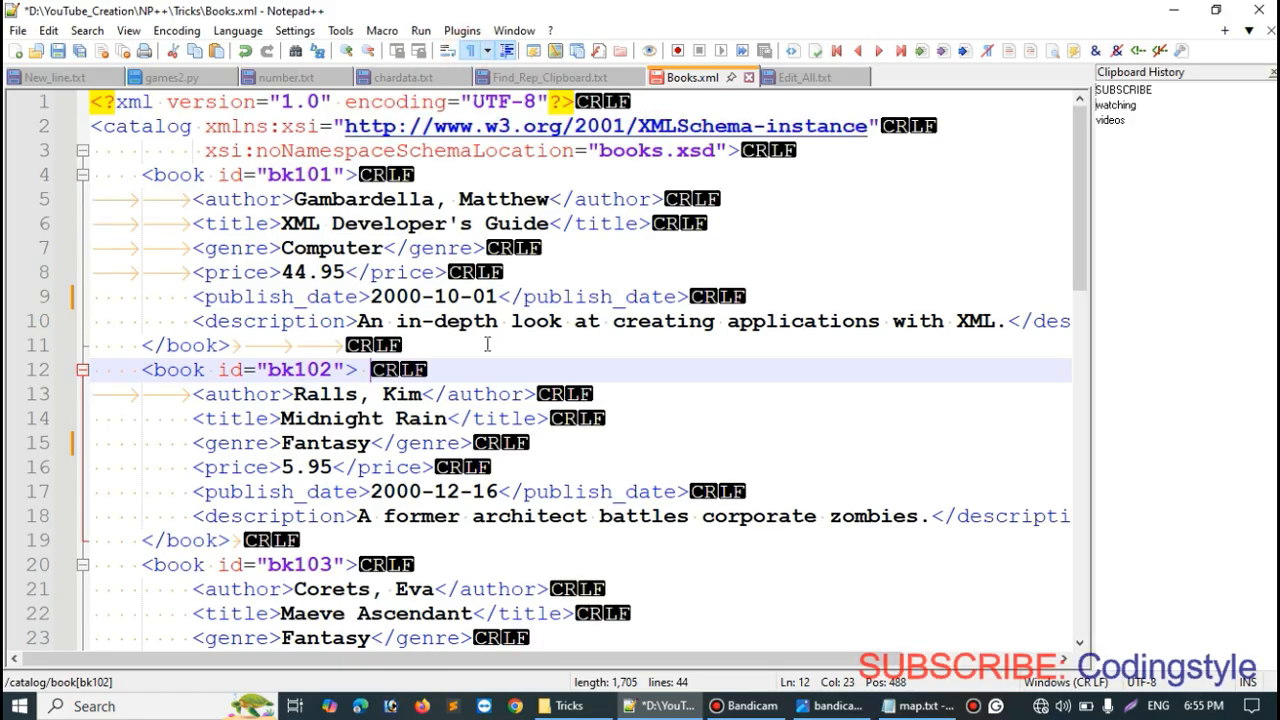
click(104, 198)
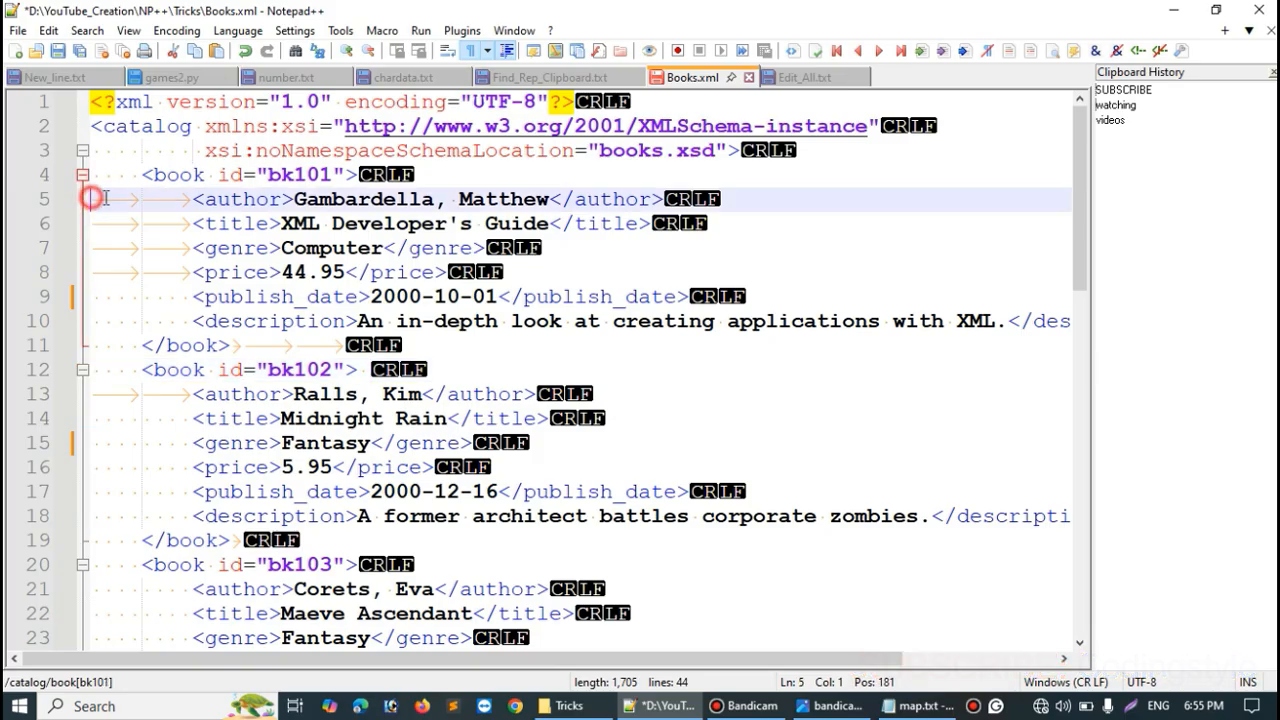
drag(104, 198, 140, 174)
click(104, 174)
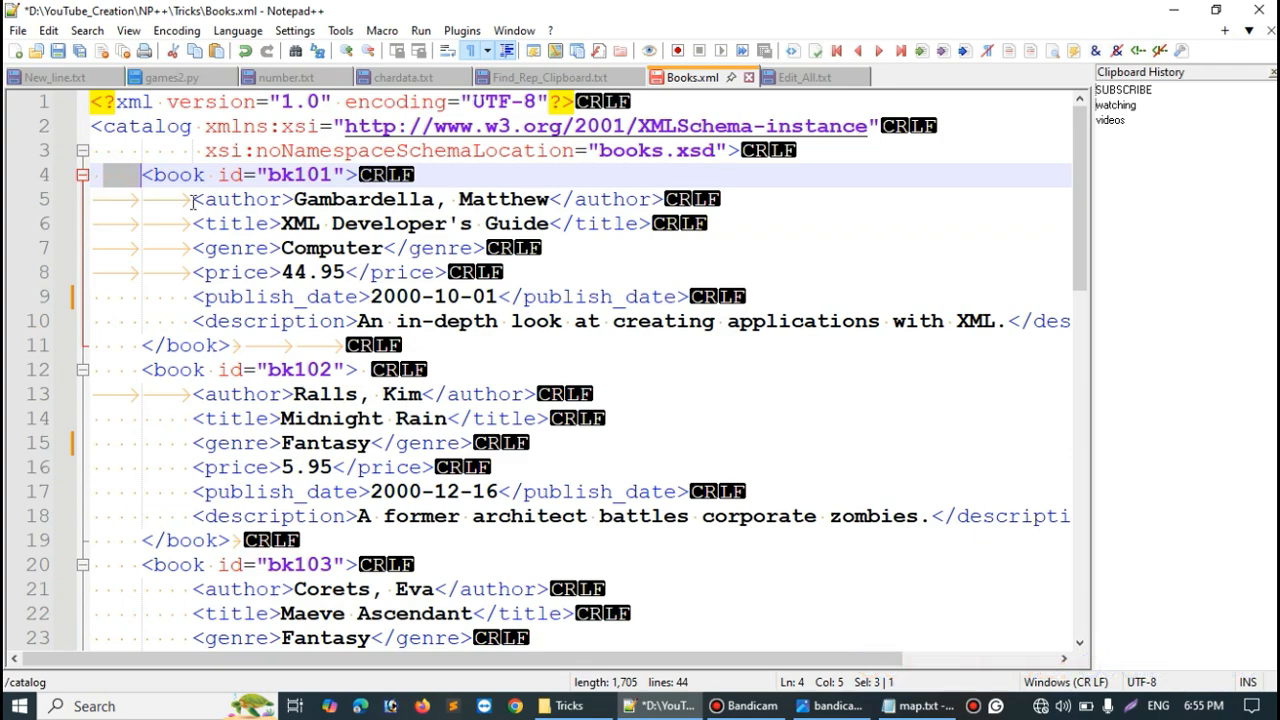
- Examine the tab and space indentation before the first book's author tag and the second book's price tag
drag(193, 203, 153, 201)
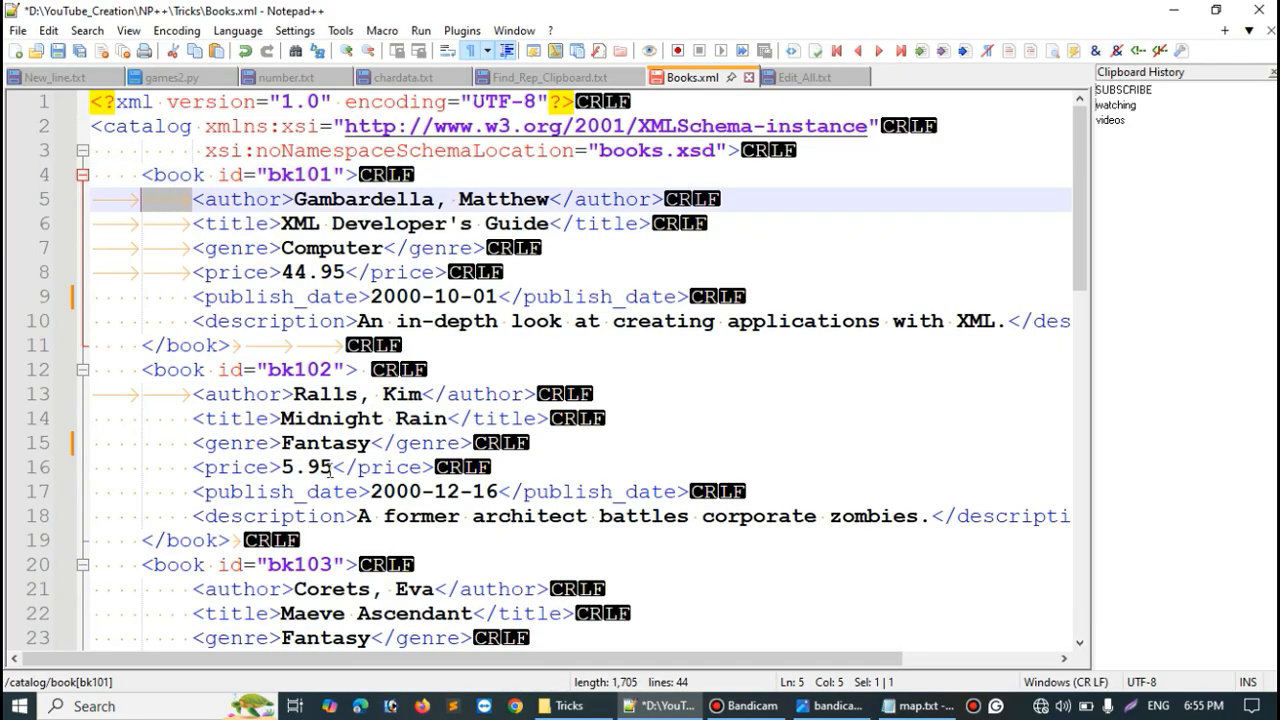
drag(104, 466, 180, 467)
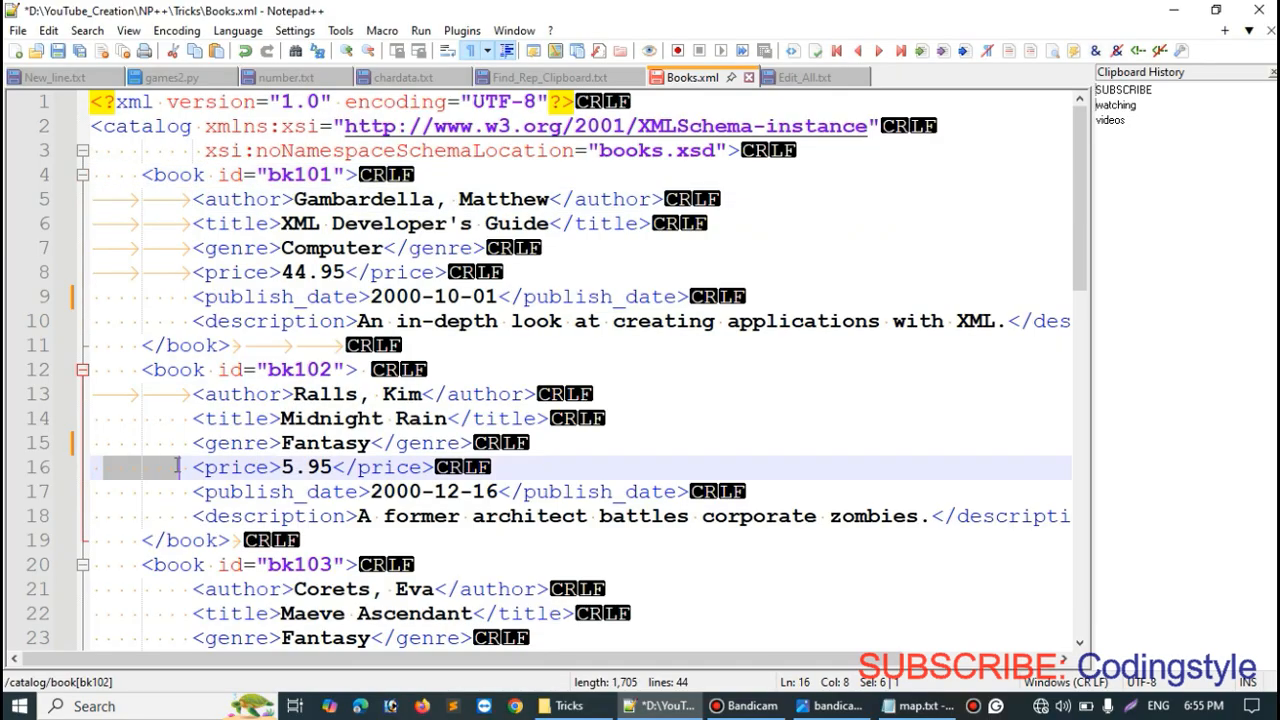
- Insert a run of tab characters after the author's name in line 13, just before the closing author tag
click(423, 394)
key(Tab)
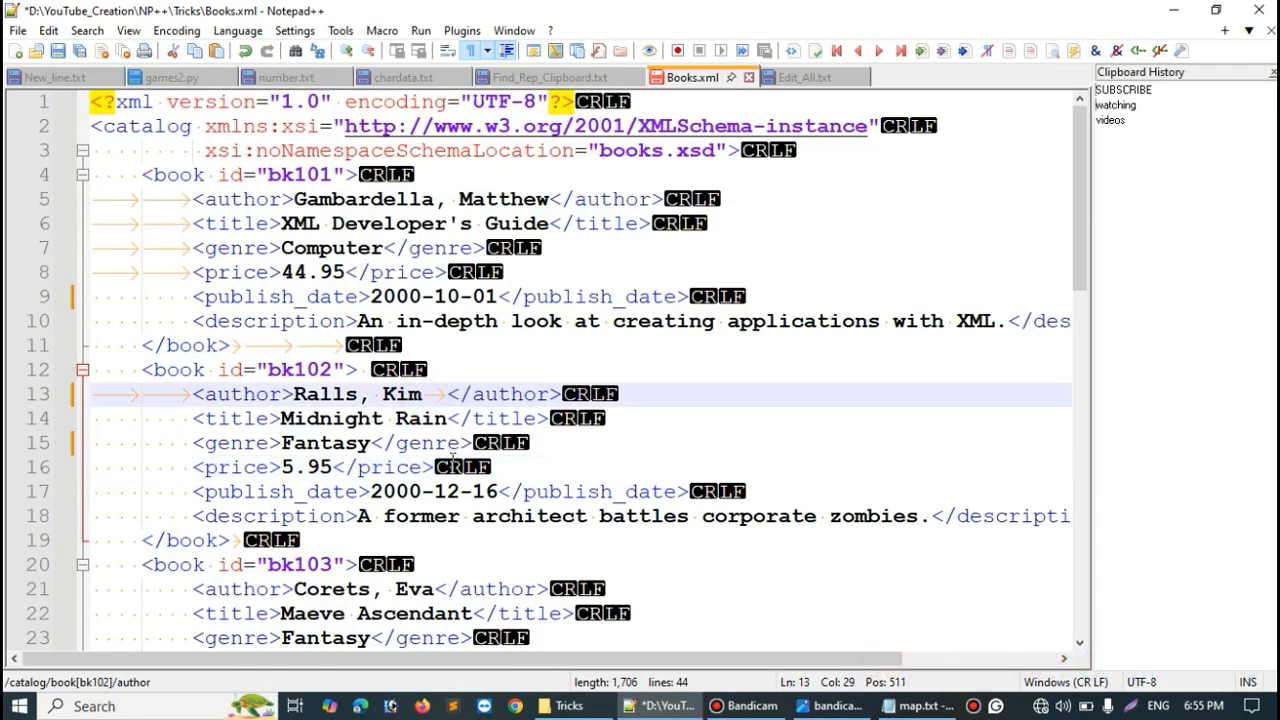
key(Tab)
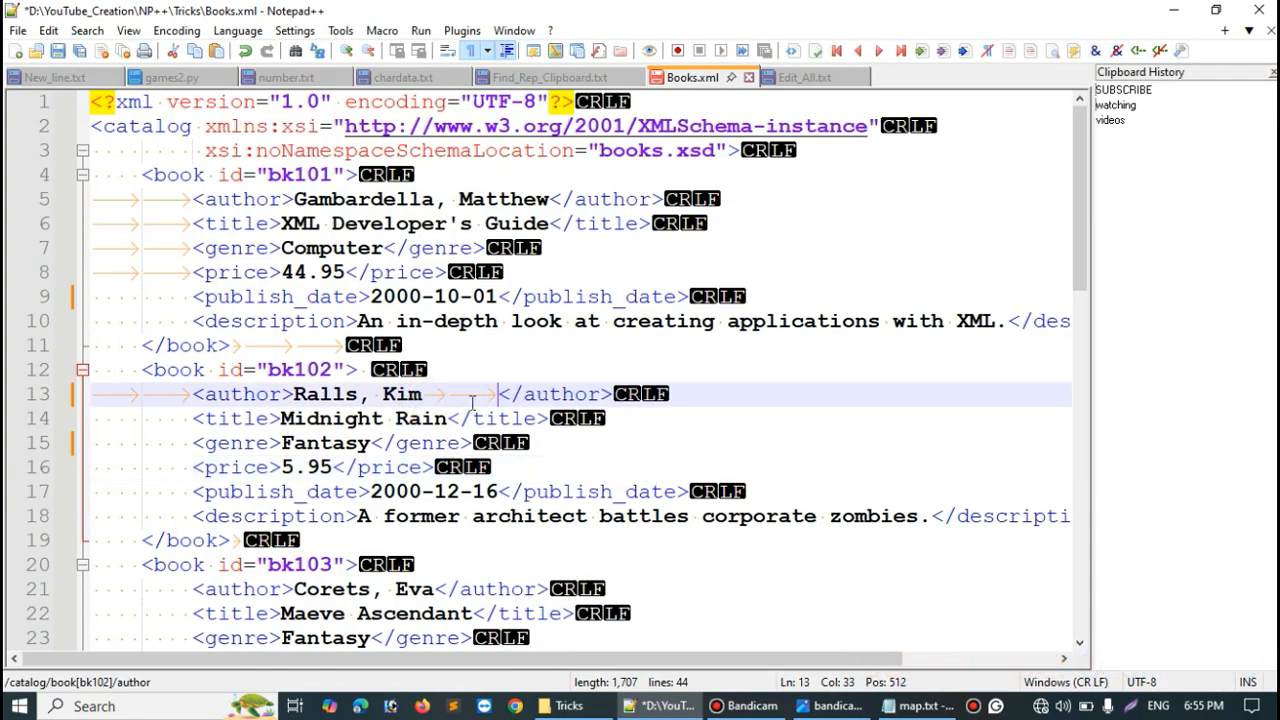
key(Tab)
key(Tab)
key(Tab)
key(Tab)
key(Tab)
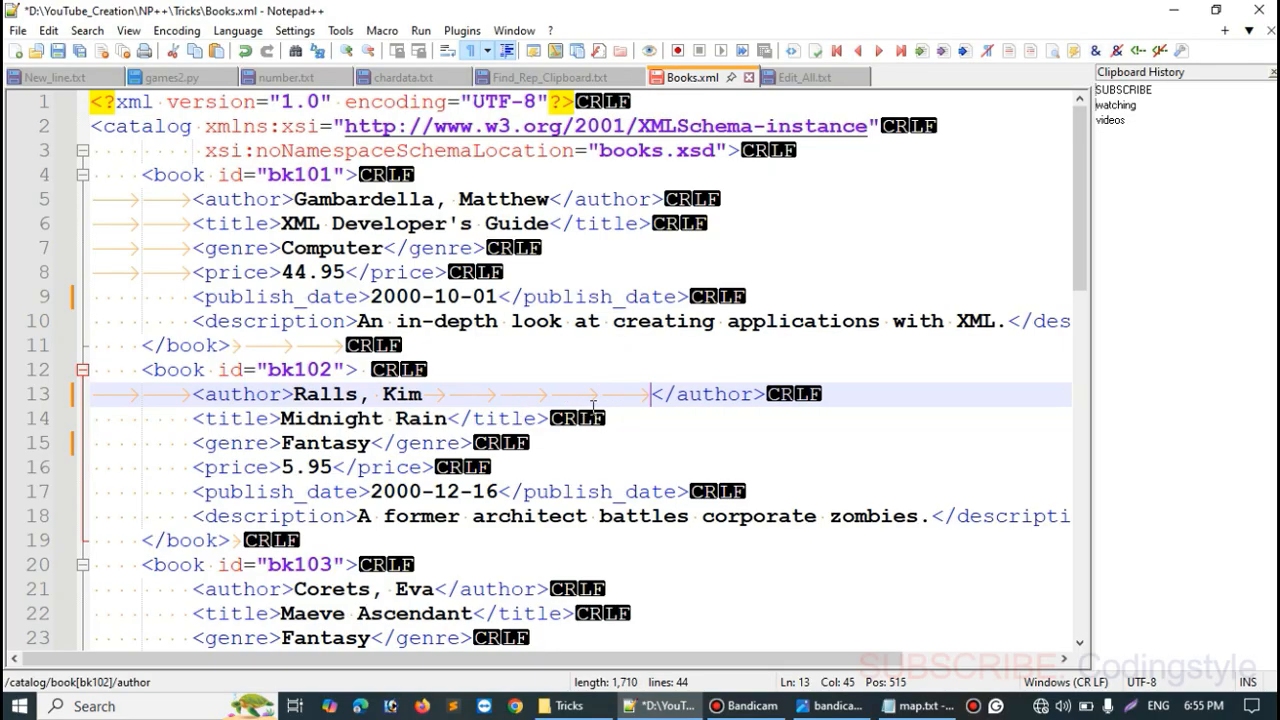
click(151, 440)
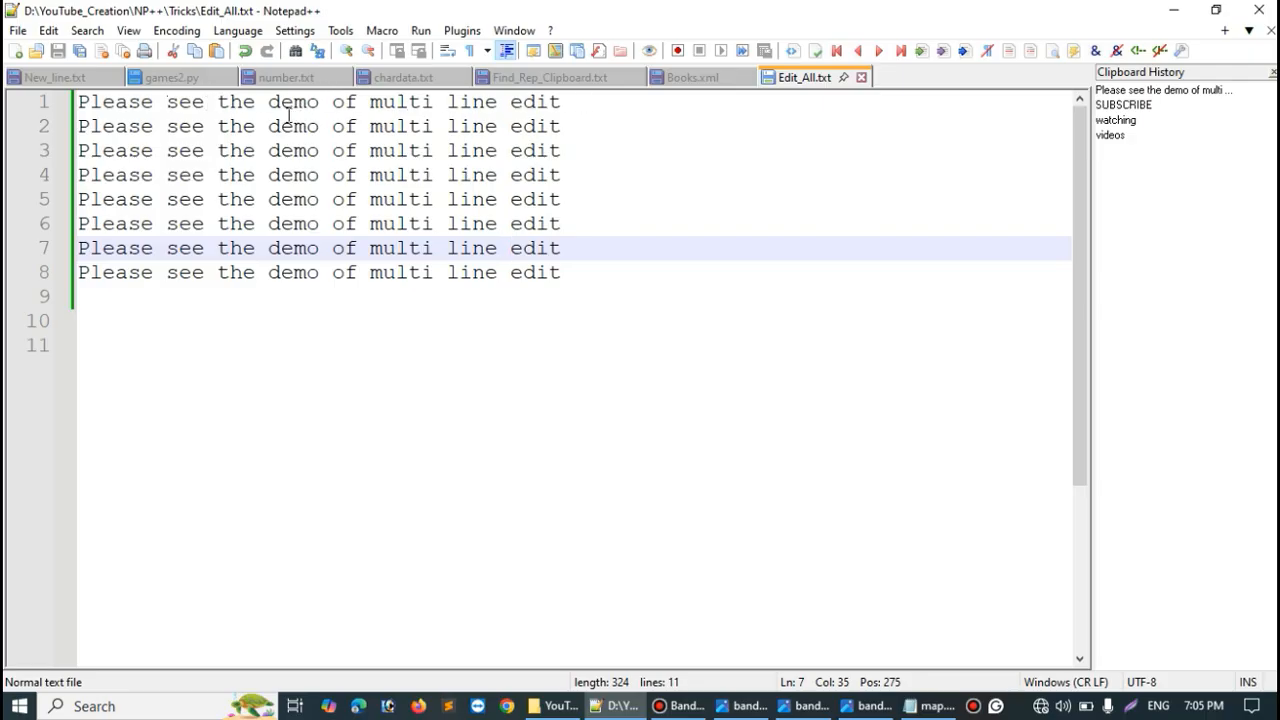
- Examine the eight identical "Please see the demo of multi line edit" lines in Edit_All.txt
drag(220, 101, 628, 272)
click(614, 271)
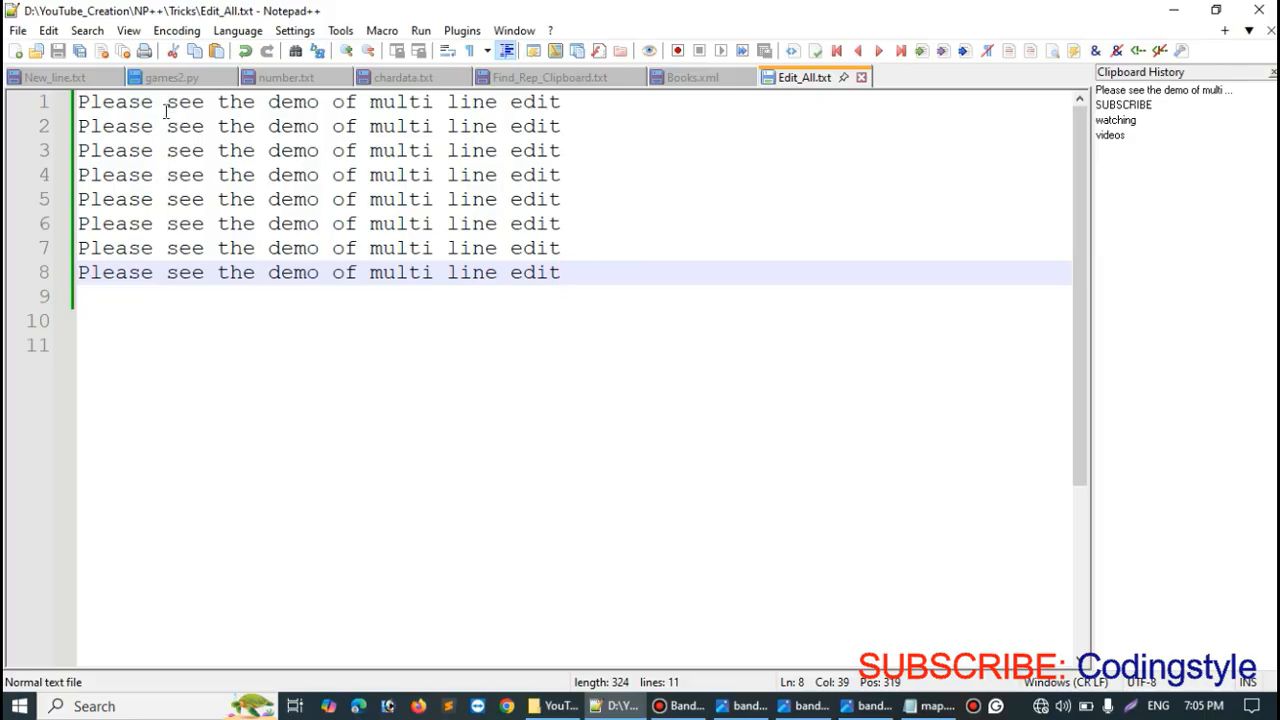